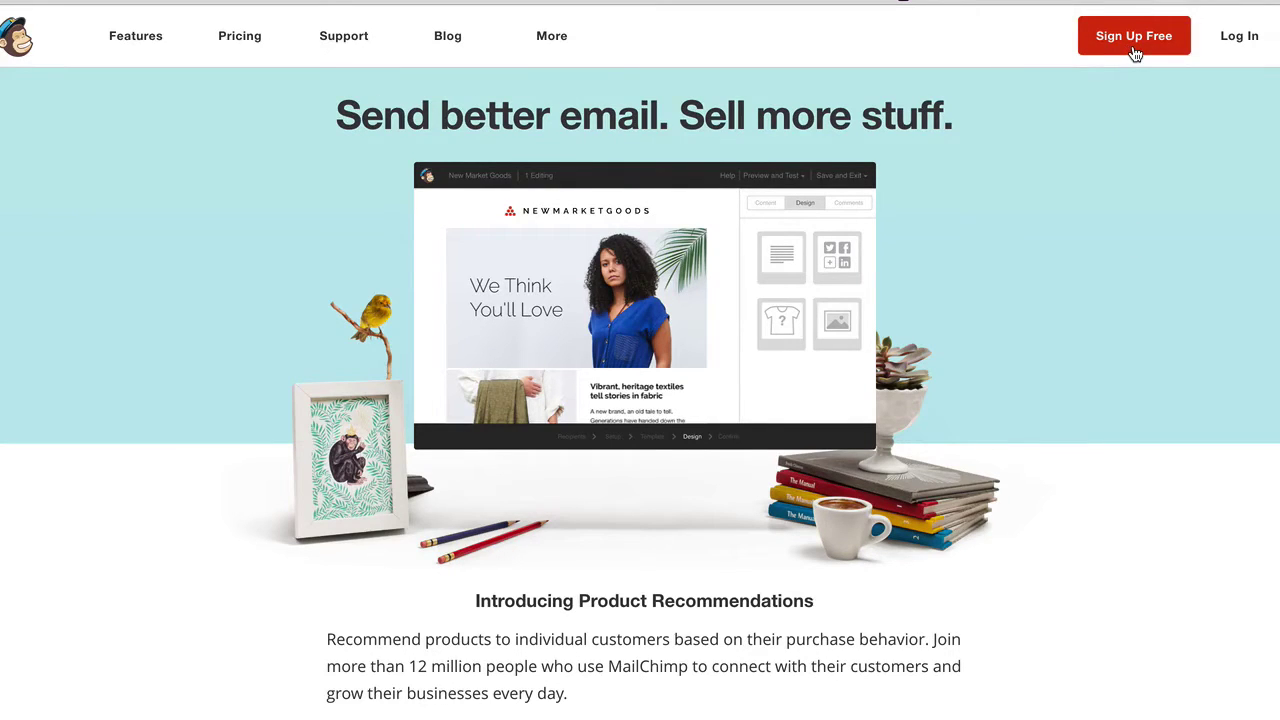
Log in and start a new RSS campaign from the Create Campaign menu.
click(1243, 38)
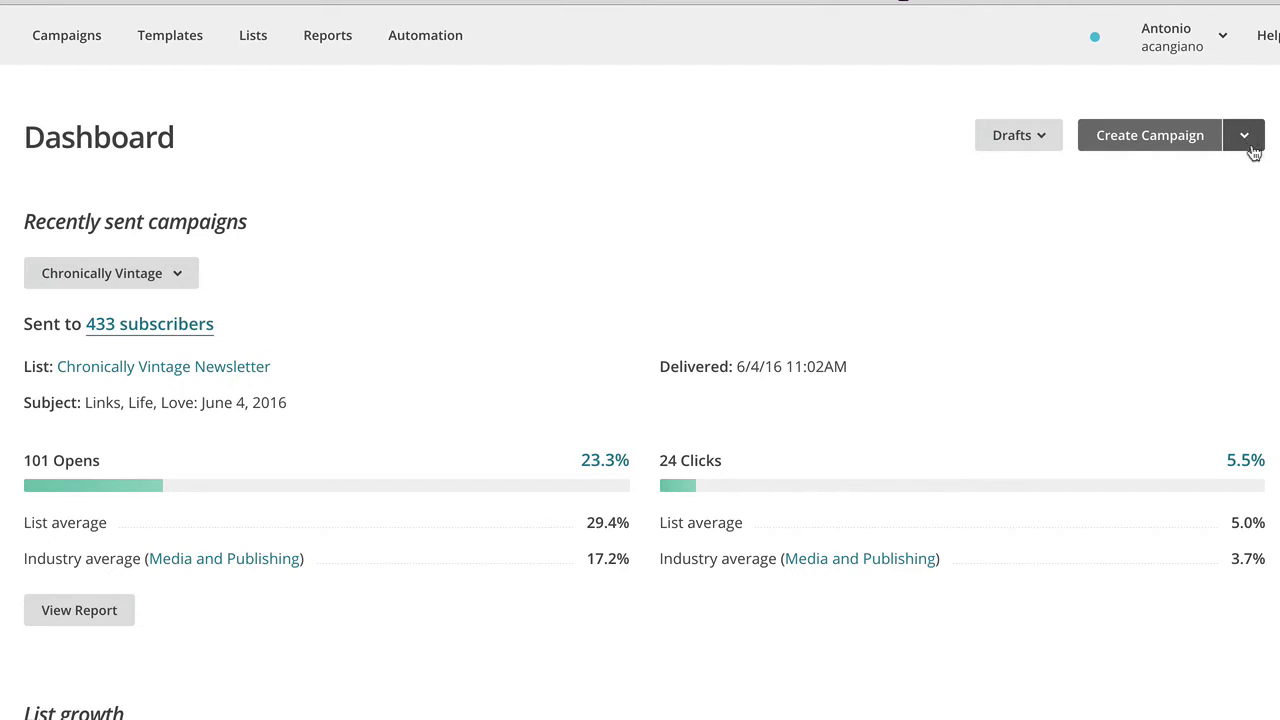
click(1242, 139)
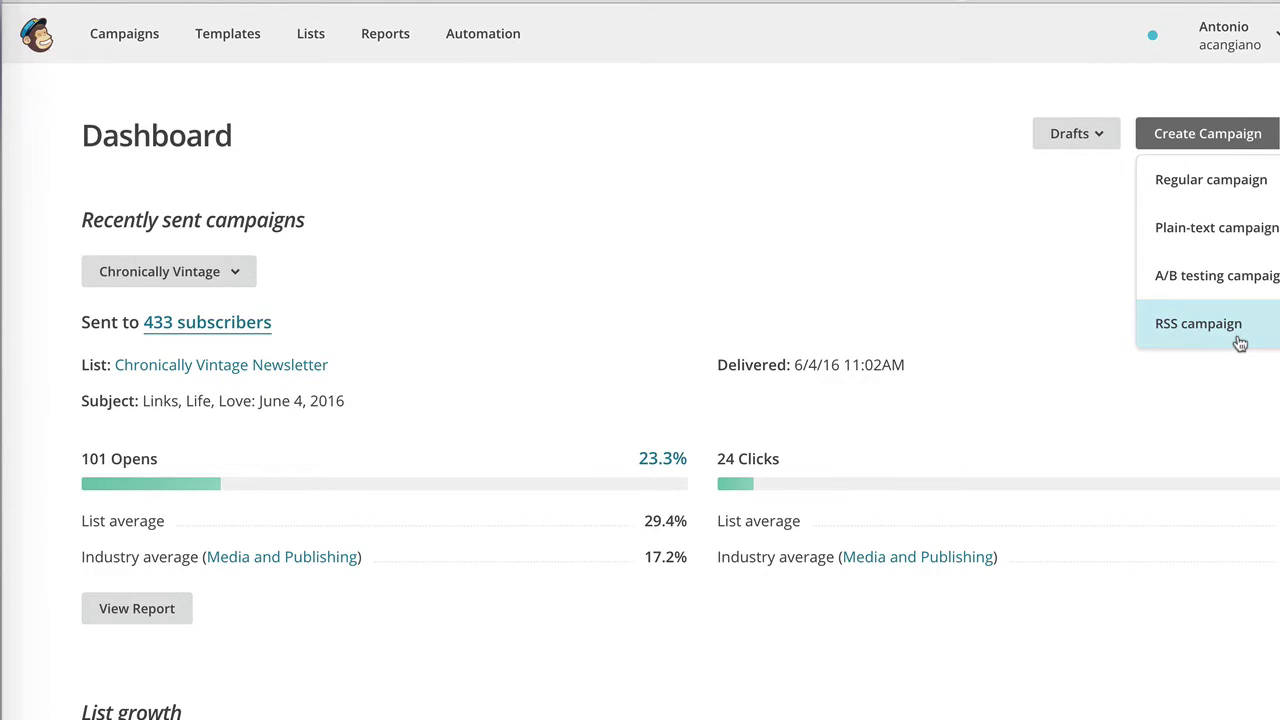
click(1240, 344)
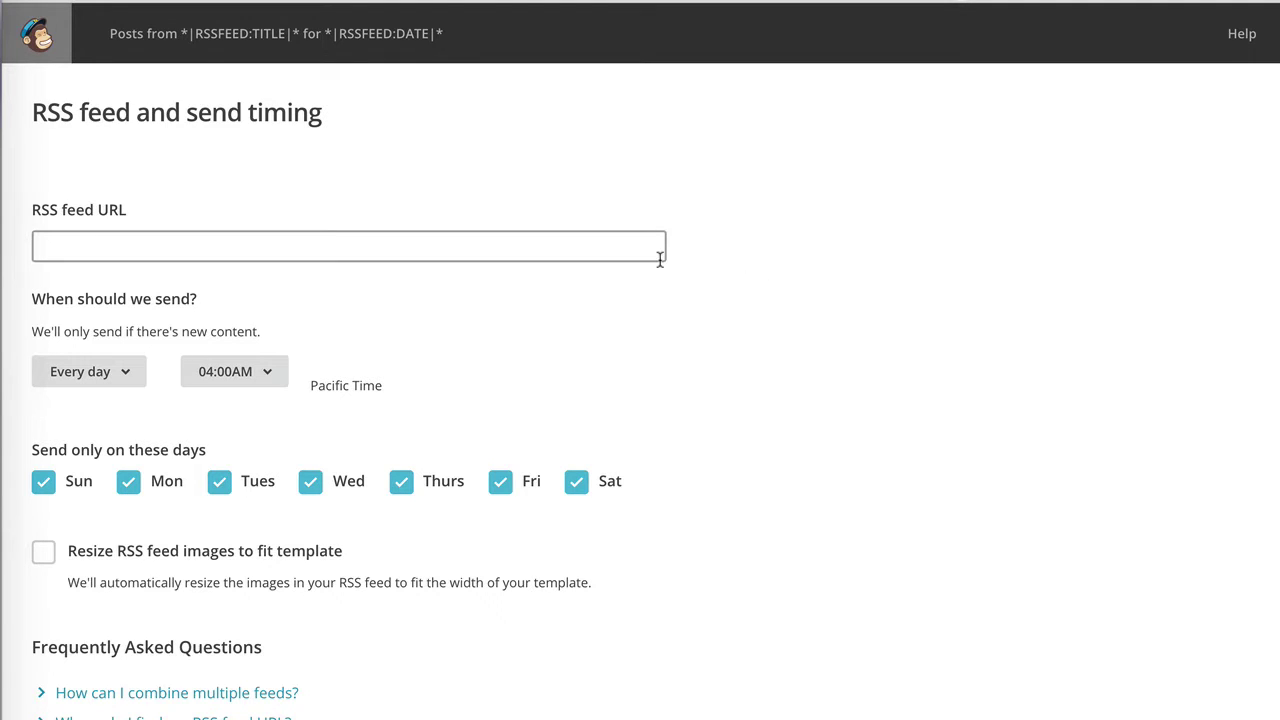
click(616, 251)
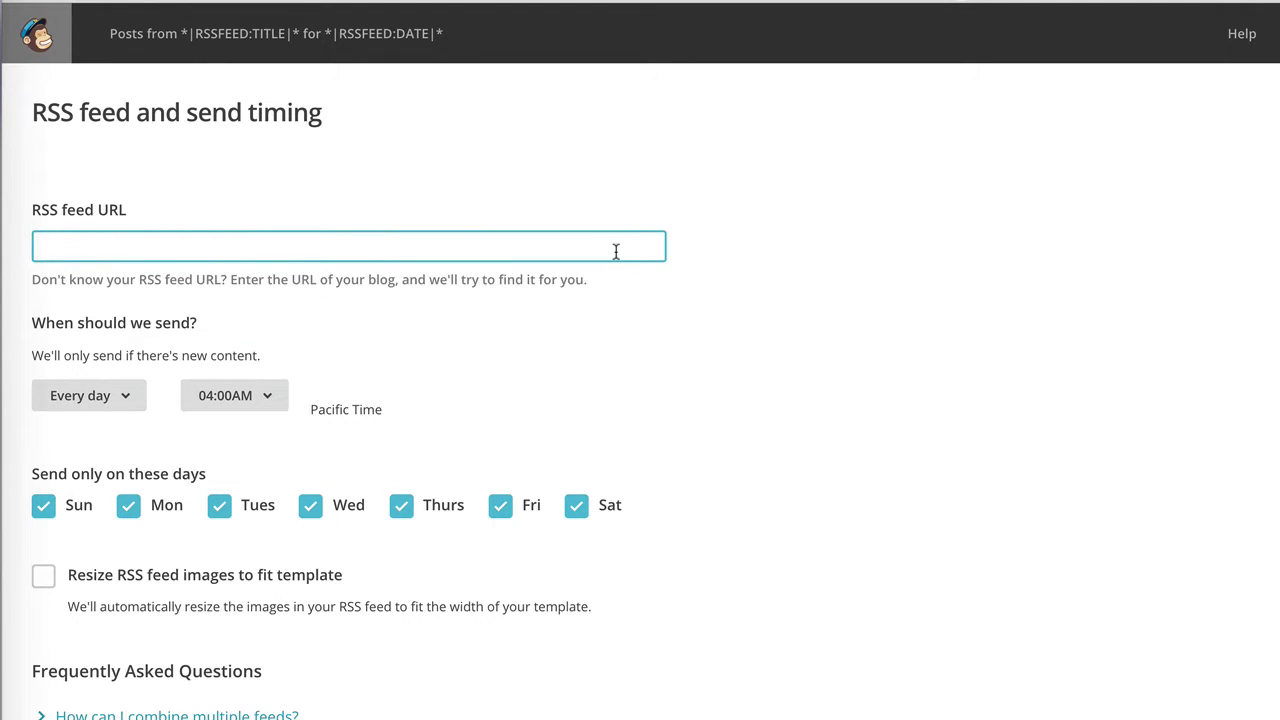
text(http://technicalblogging.com/rss)
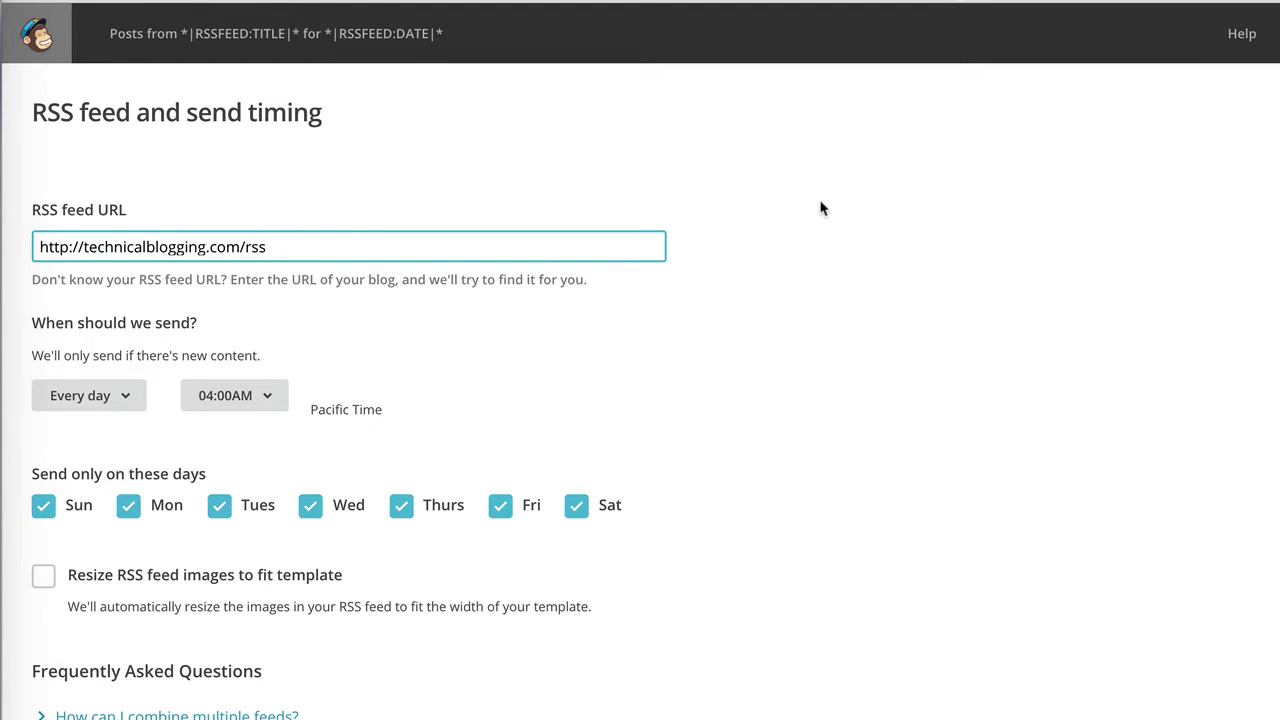
click(488, 334)
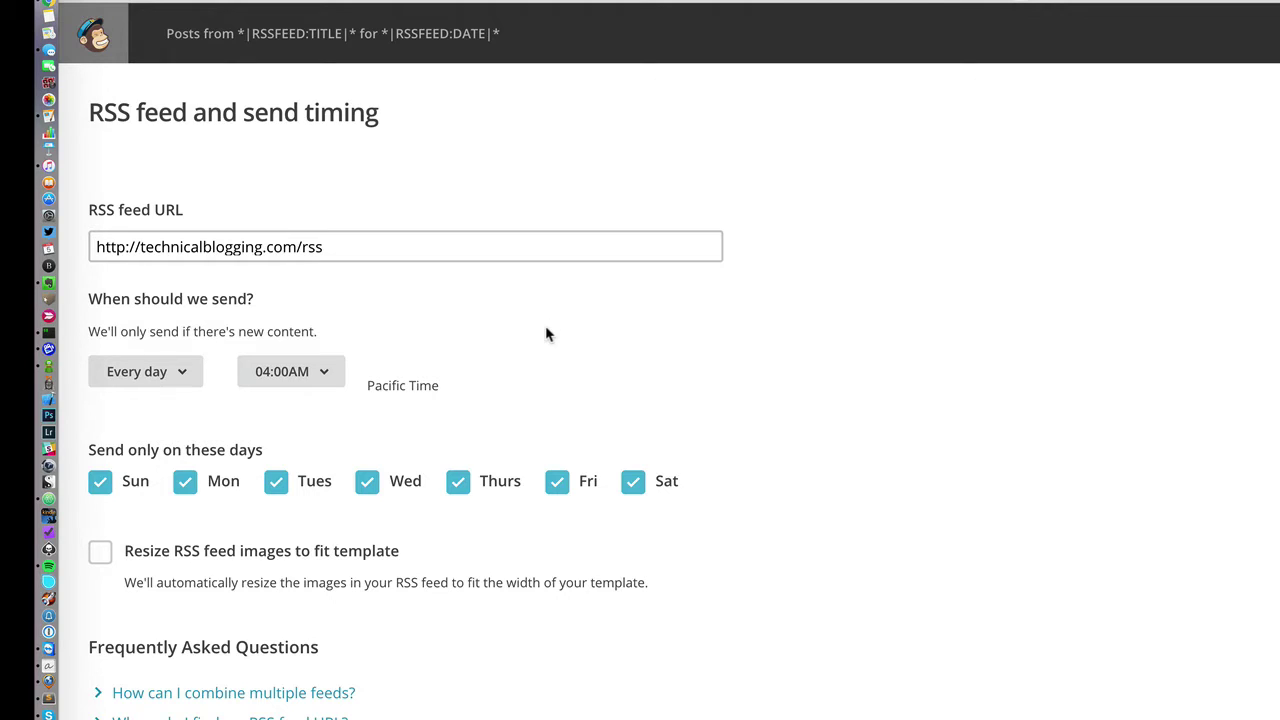
Schedule sending at 07:00AM on weekdays only, excluding Sunday and Saturday.
click(320, 373)
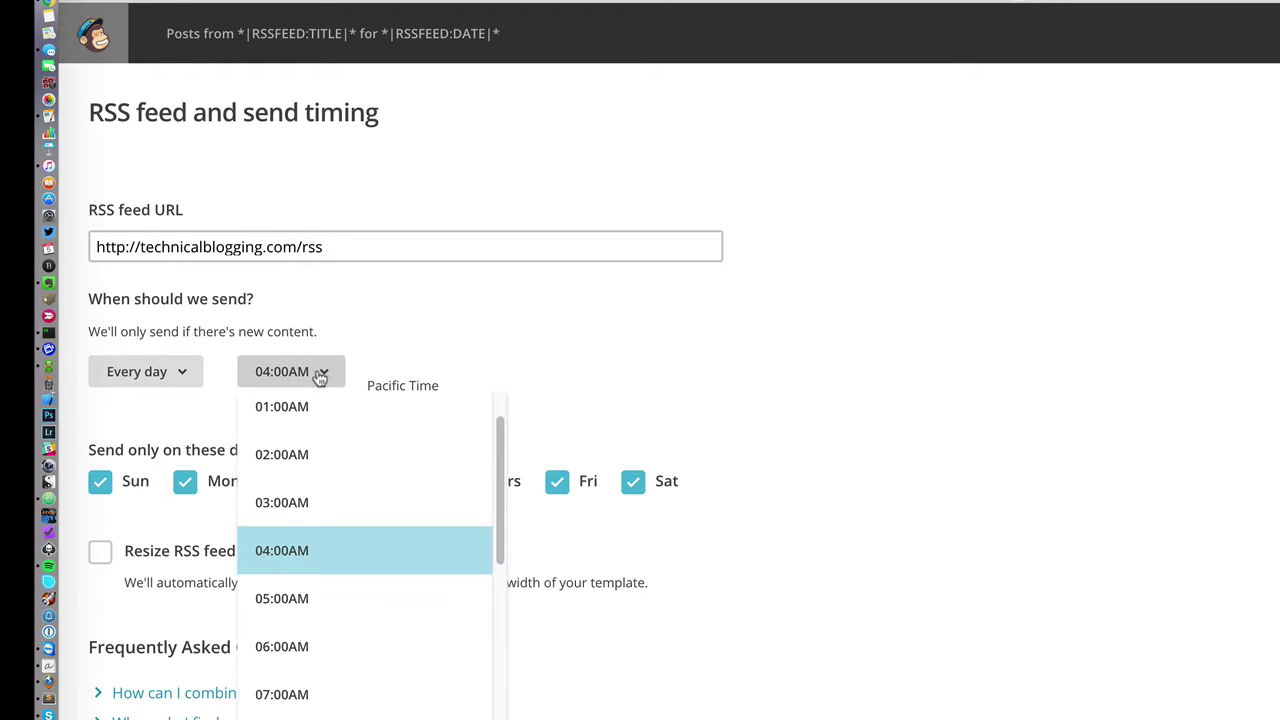
click(318, 696)
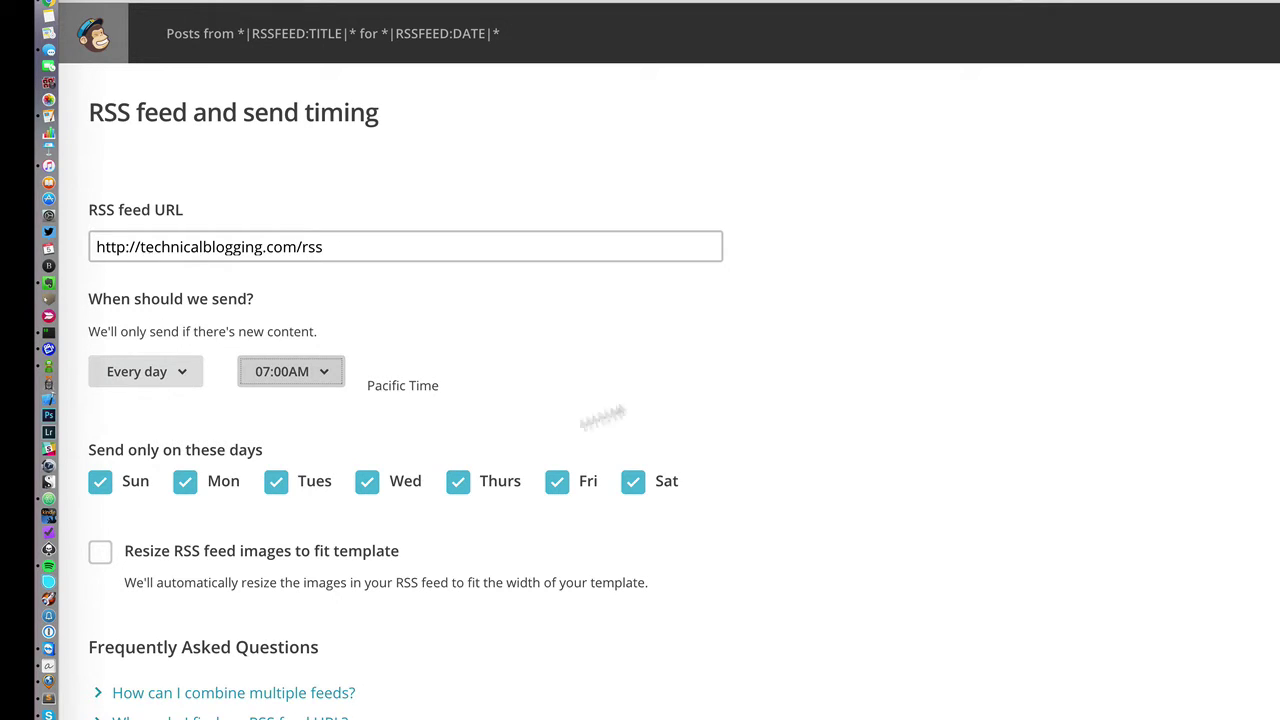
click(106, 486)
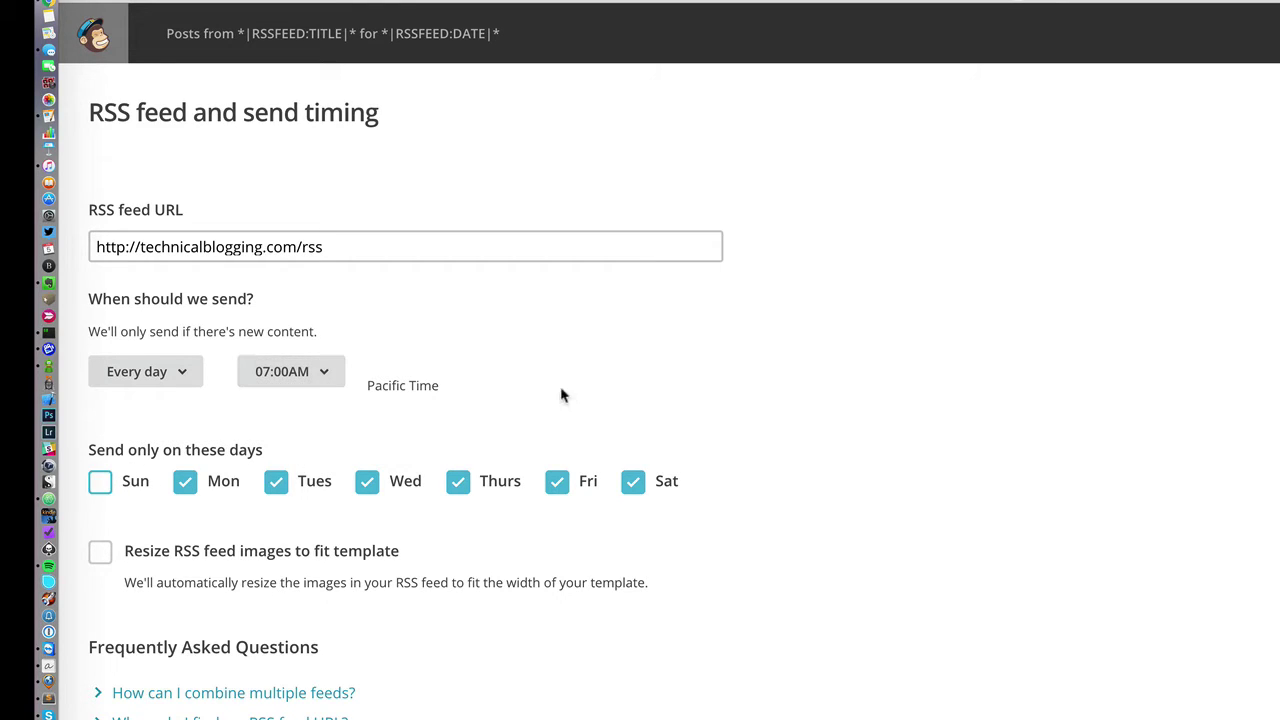
click(638, 489)
Turn on resizing of RSS feed images to fit the template.
scroll(833, 503, down, 1)
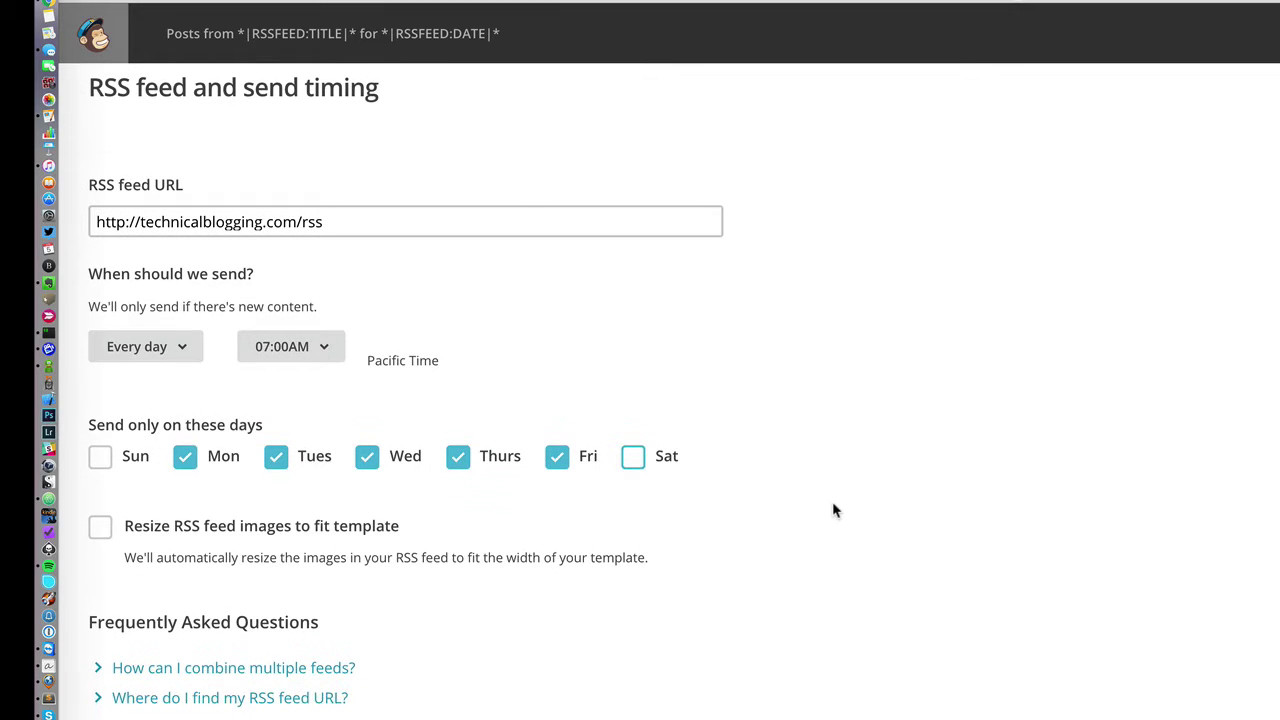
click(101, 532)
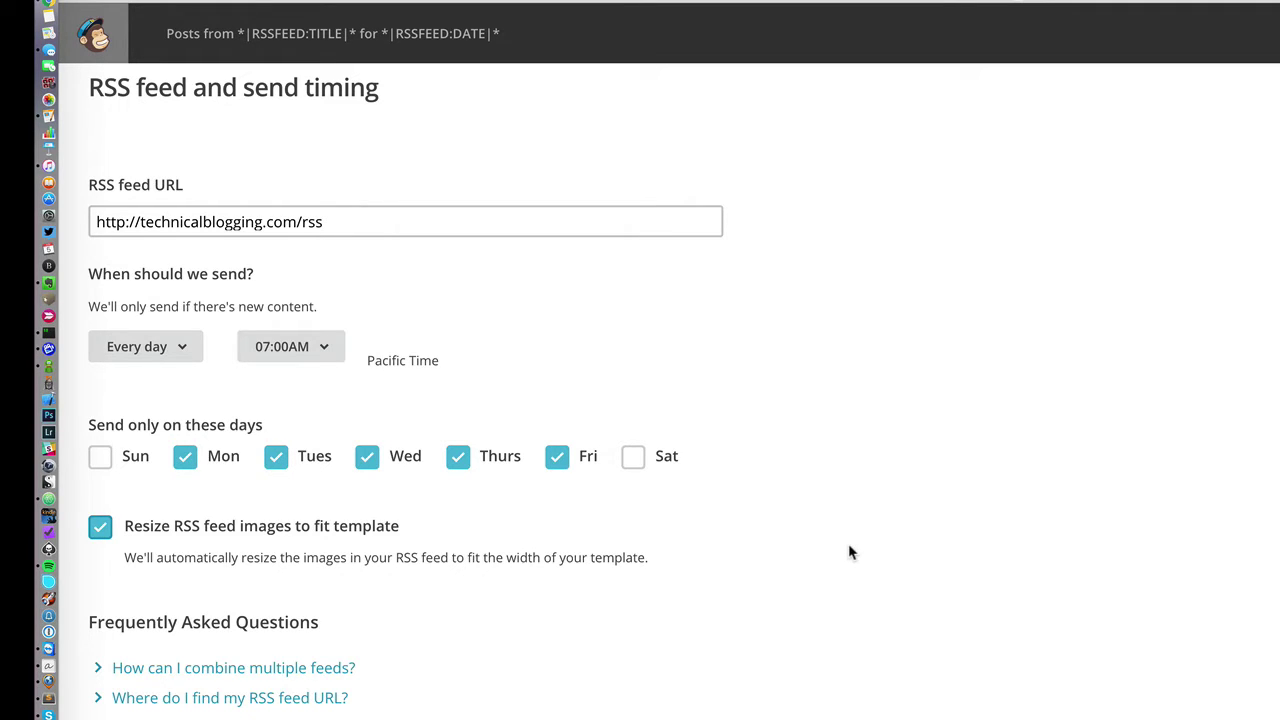
scroll(848, 545, down, 5)
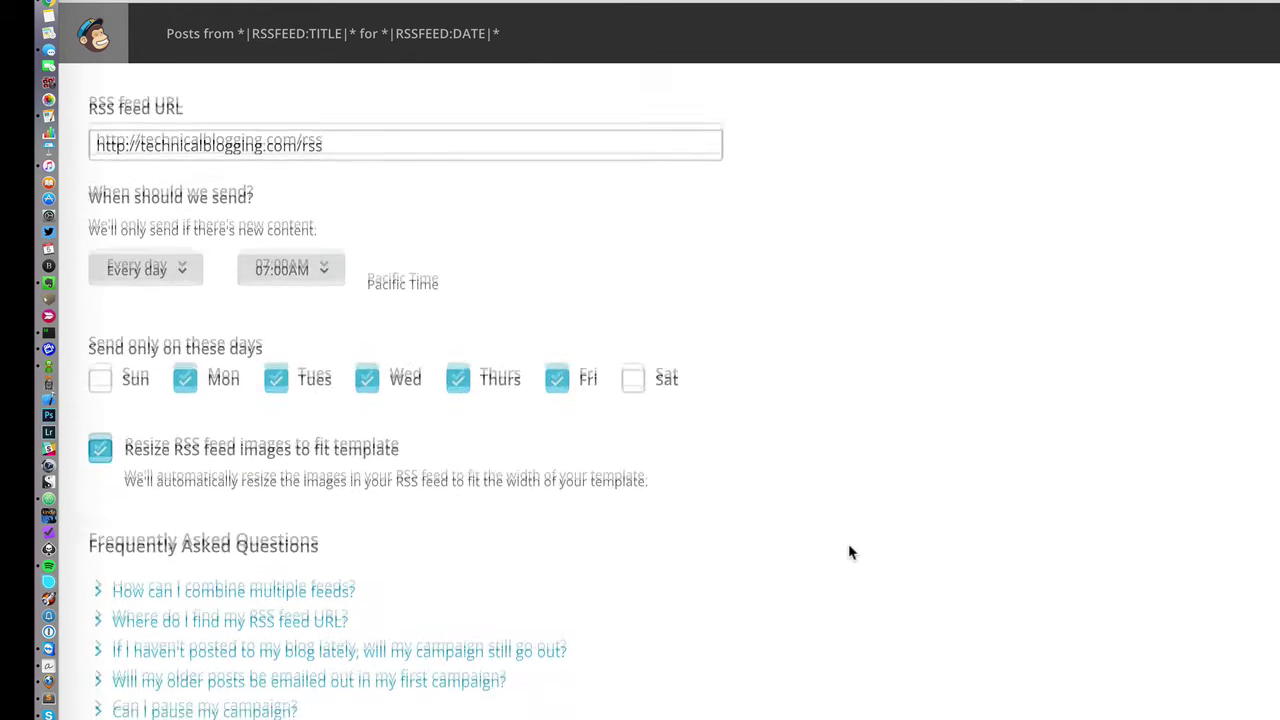
scroll(848, 553, down, 3)
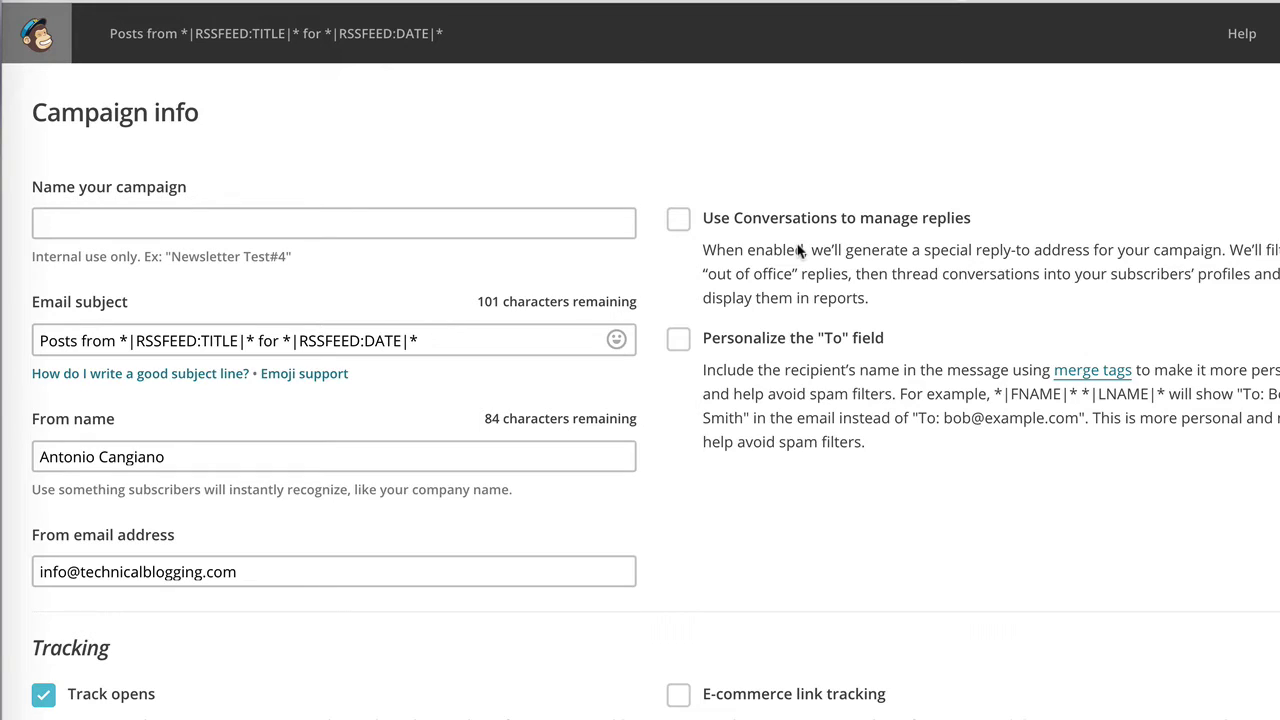
Name the campaign 'Posts from blog' and trim the subject to *|RSSFEED:TITLE|*.
click(260, 220)
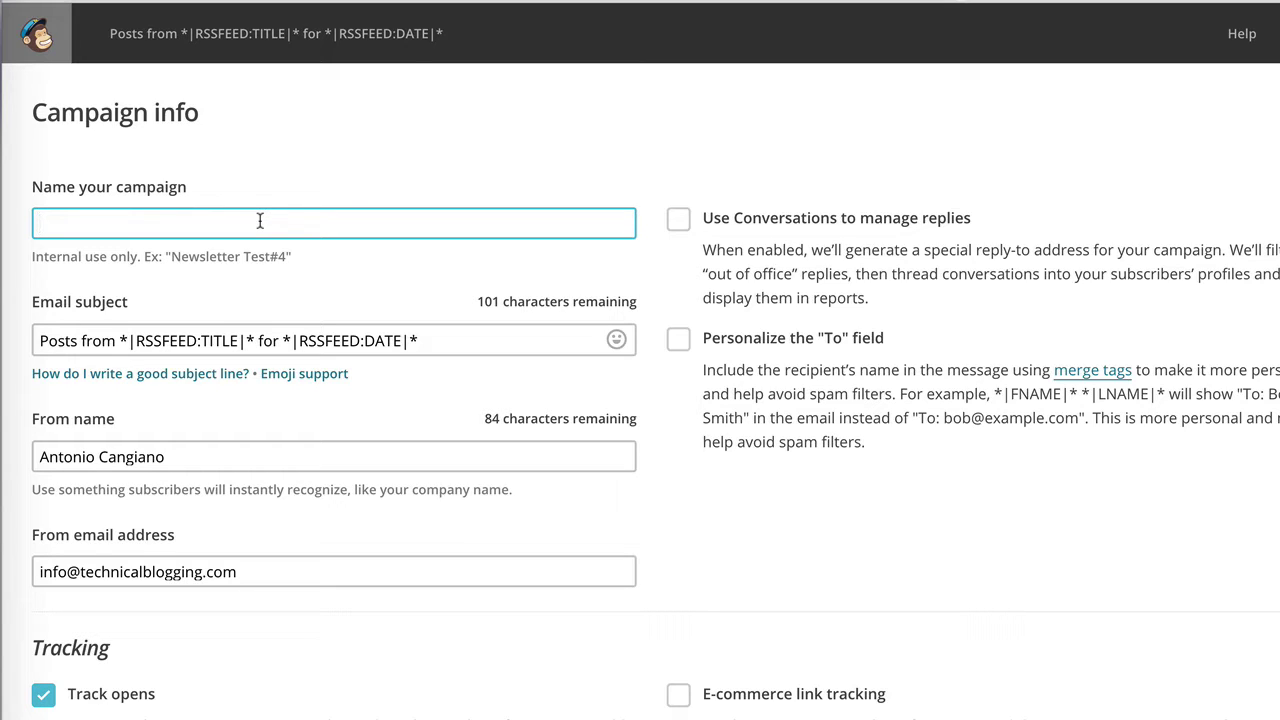
text(Posts from blog)
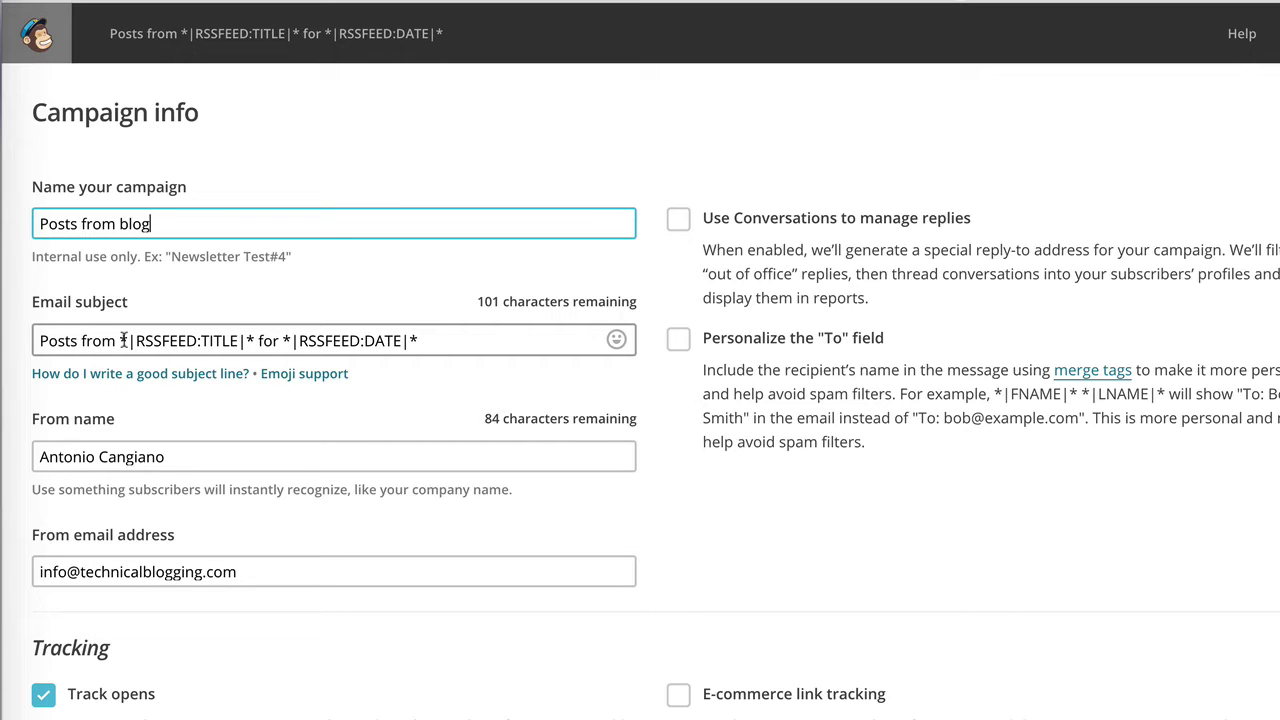
click(125, 340)
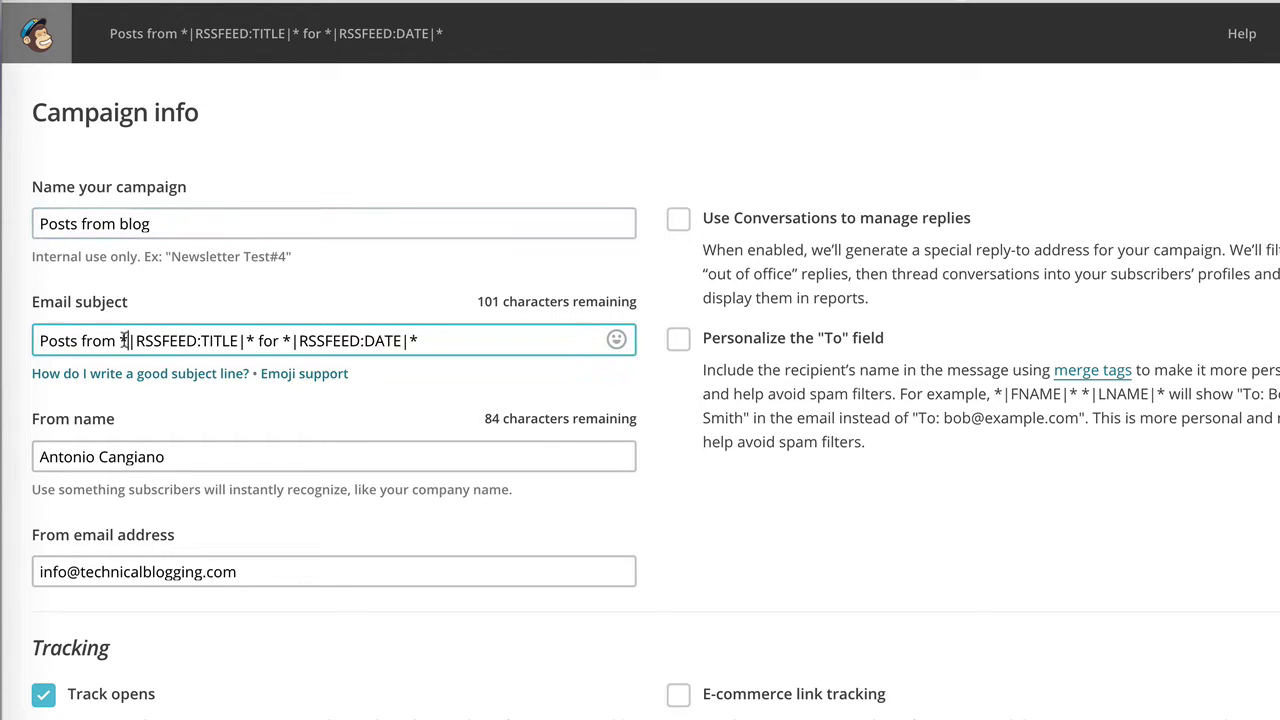
drag(125, 340, 20, 341)
key(BackSpace)
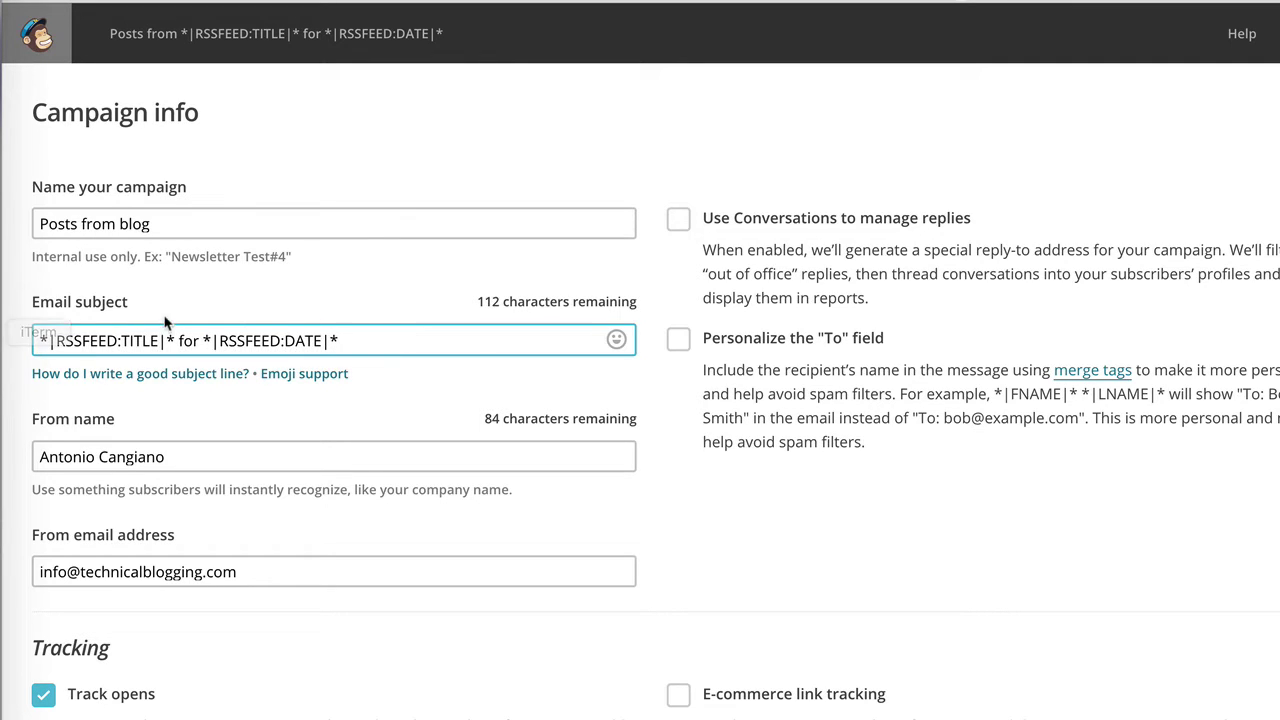
drag(174, 340, 400, 398)
key(BackSpace)
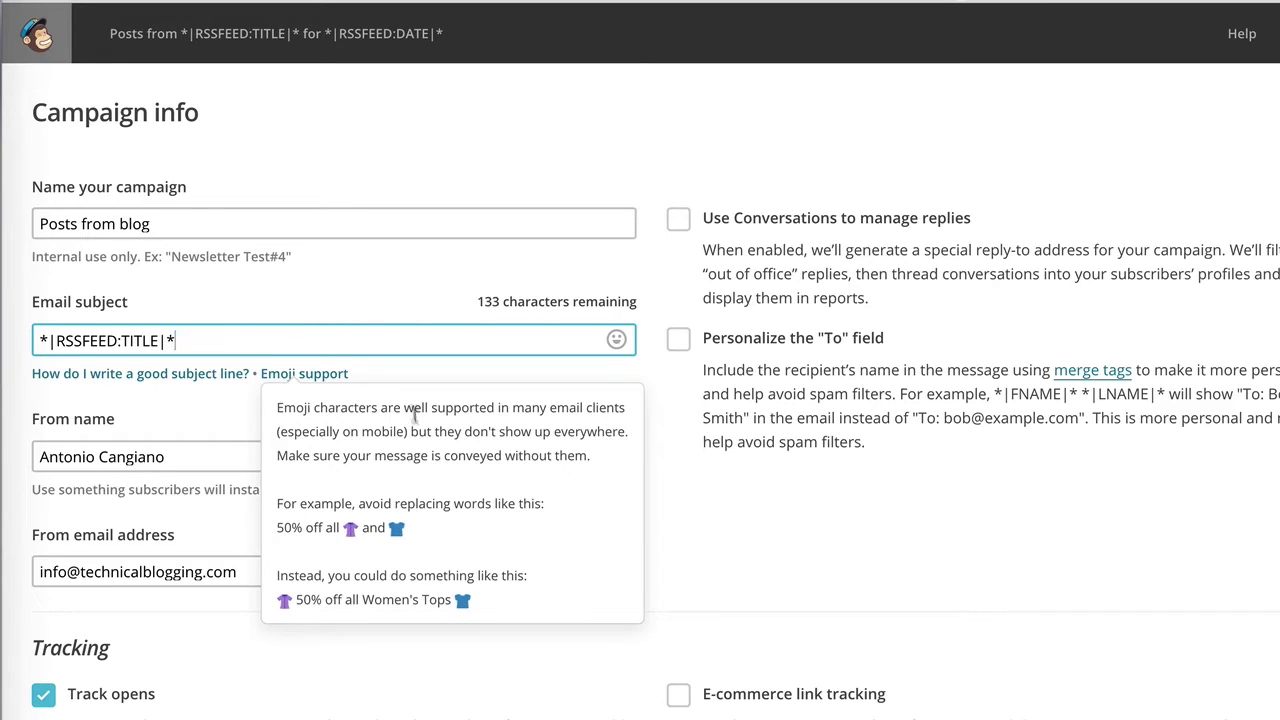
Replace the From name with 'Technical Blogging'.
click(257, 428)
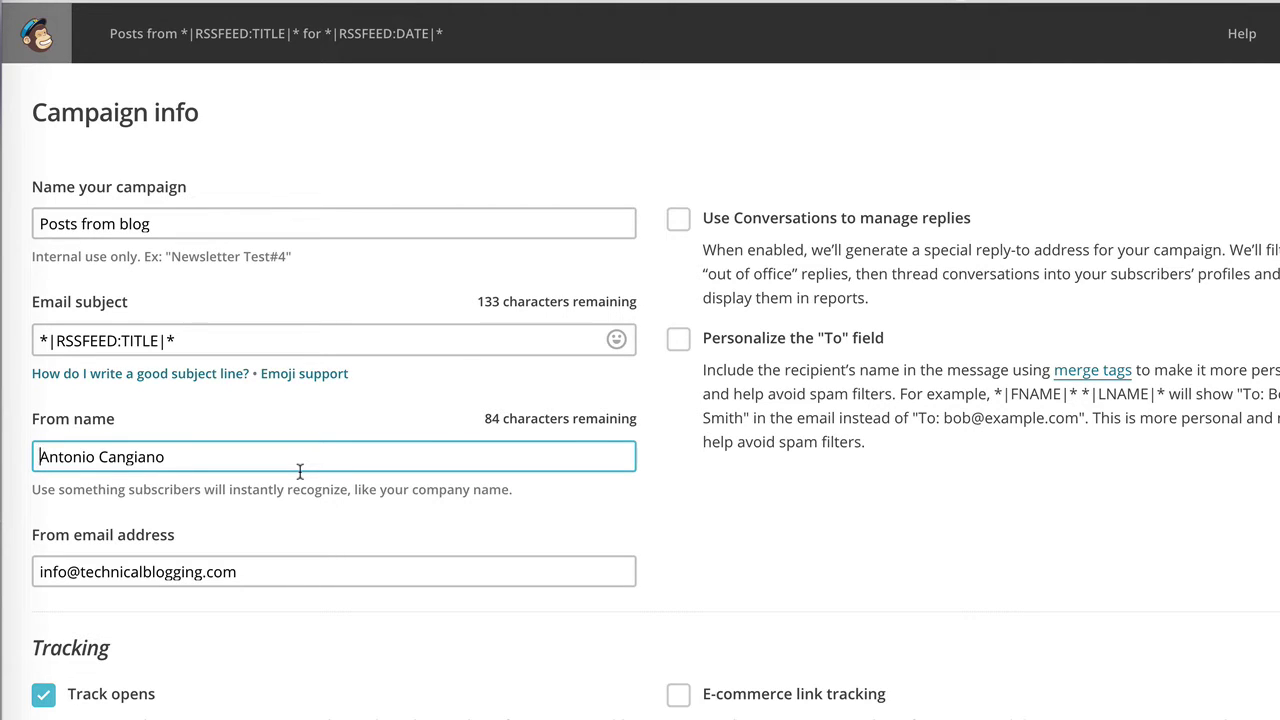
key(ctrl+a)
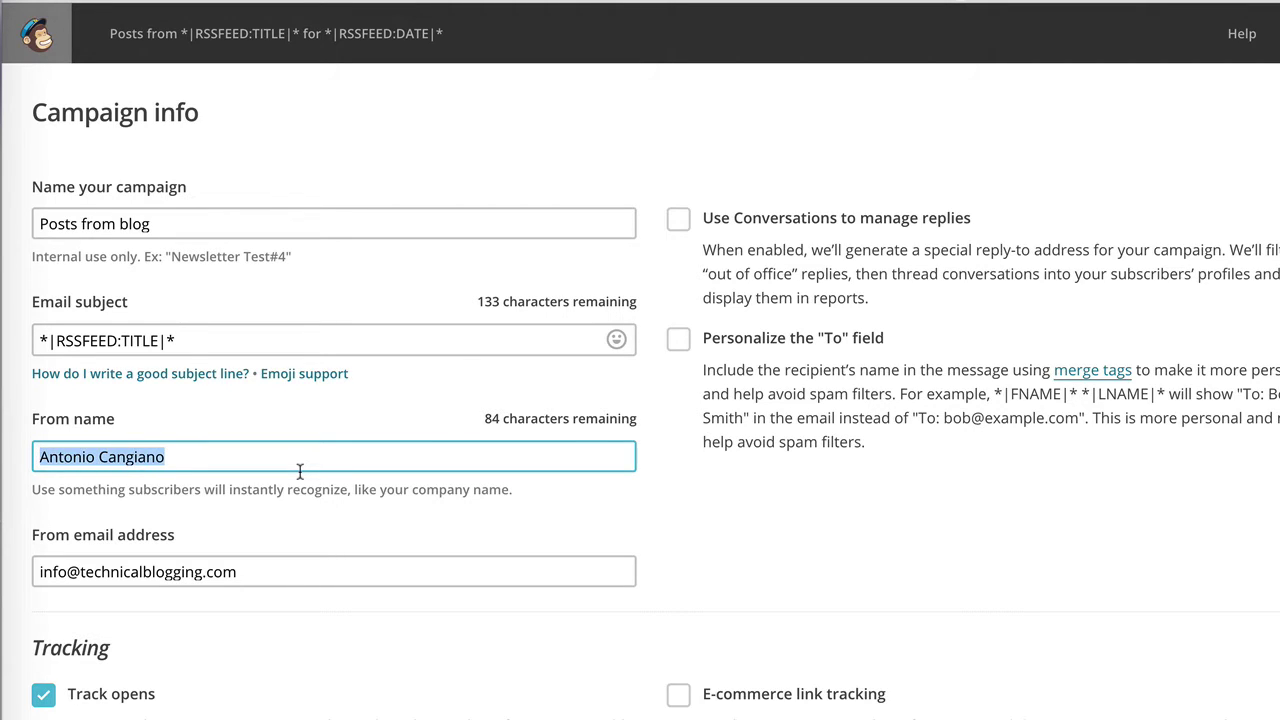
text(Technical)
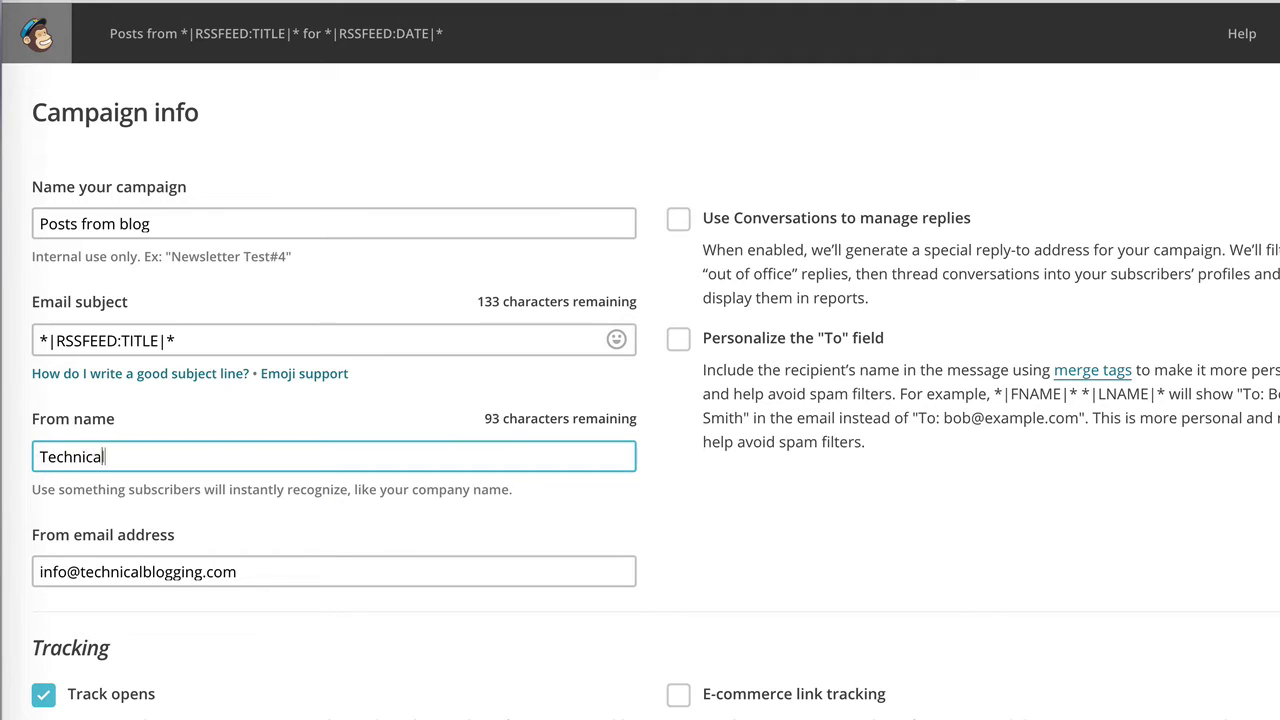
text( Blogging)
scroll(324, 537, down, 1)
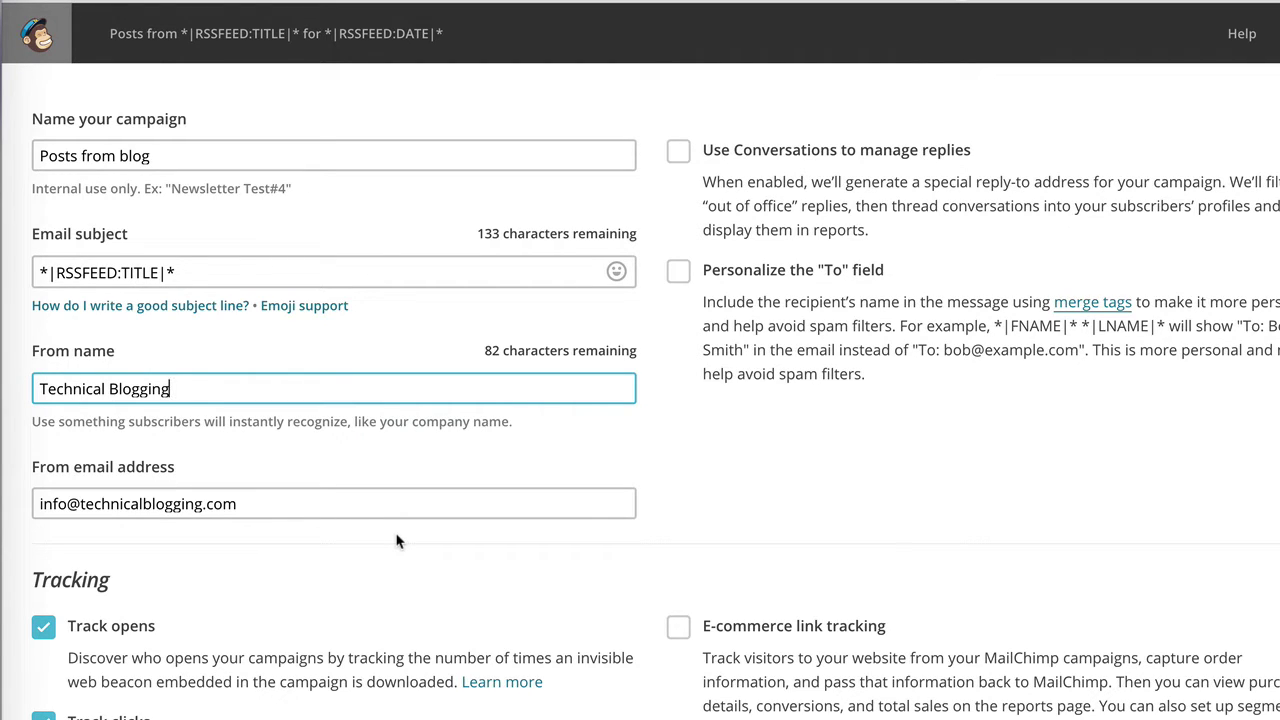
Personalize the To field with recipients' first names.
click(810, 448)
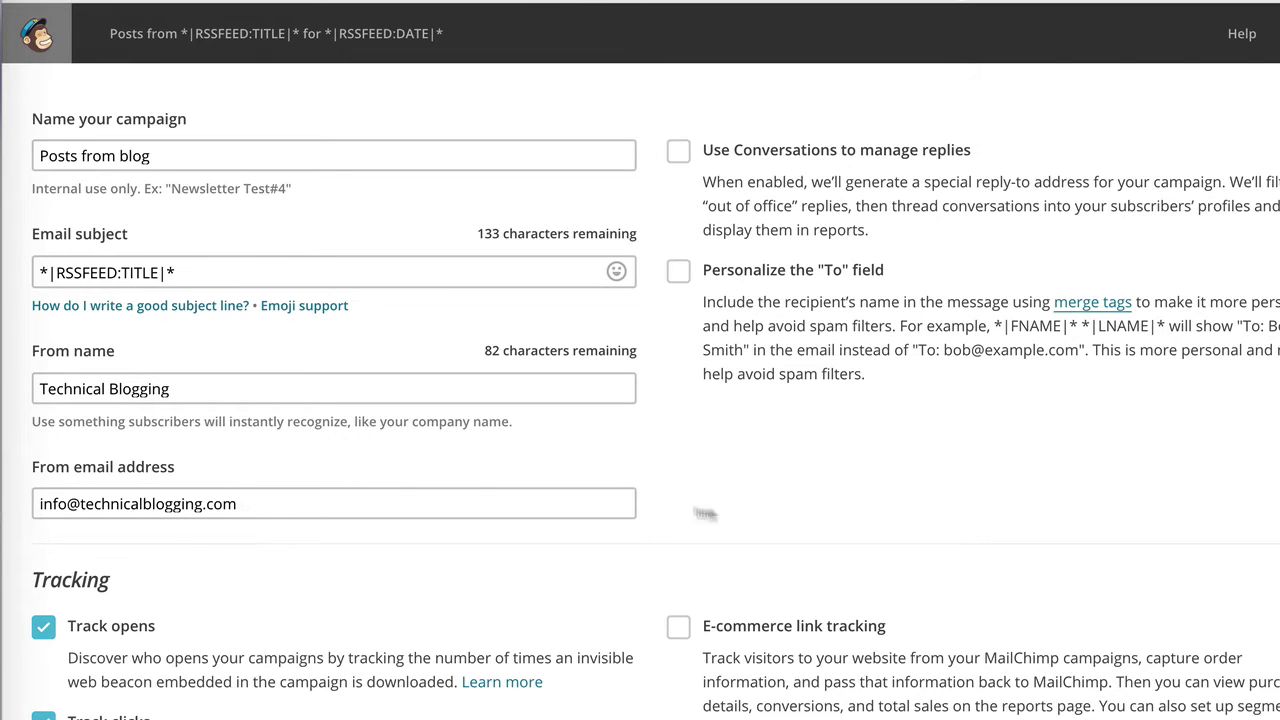
click(679, 271)
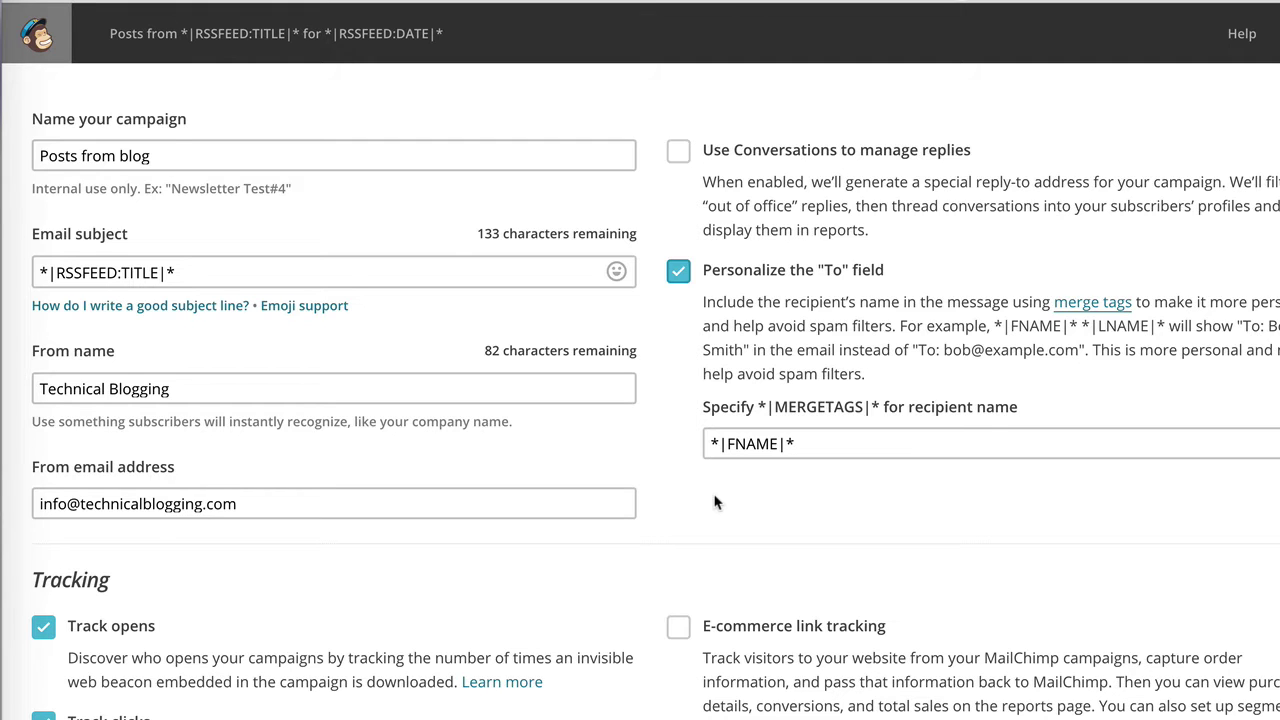
scroll(712, 502, down, 1)
scroll(604, 442, down, 3)
scroll(604, 442, down, 2)
Enable Auto-convert video under More options, leaving open and click tracking on.
scroll(604, 442, up, 1)
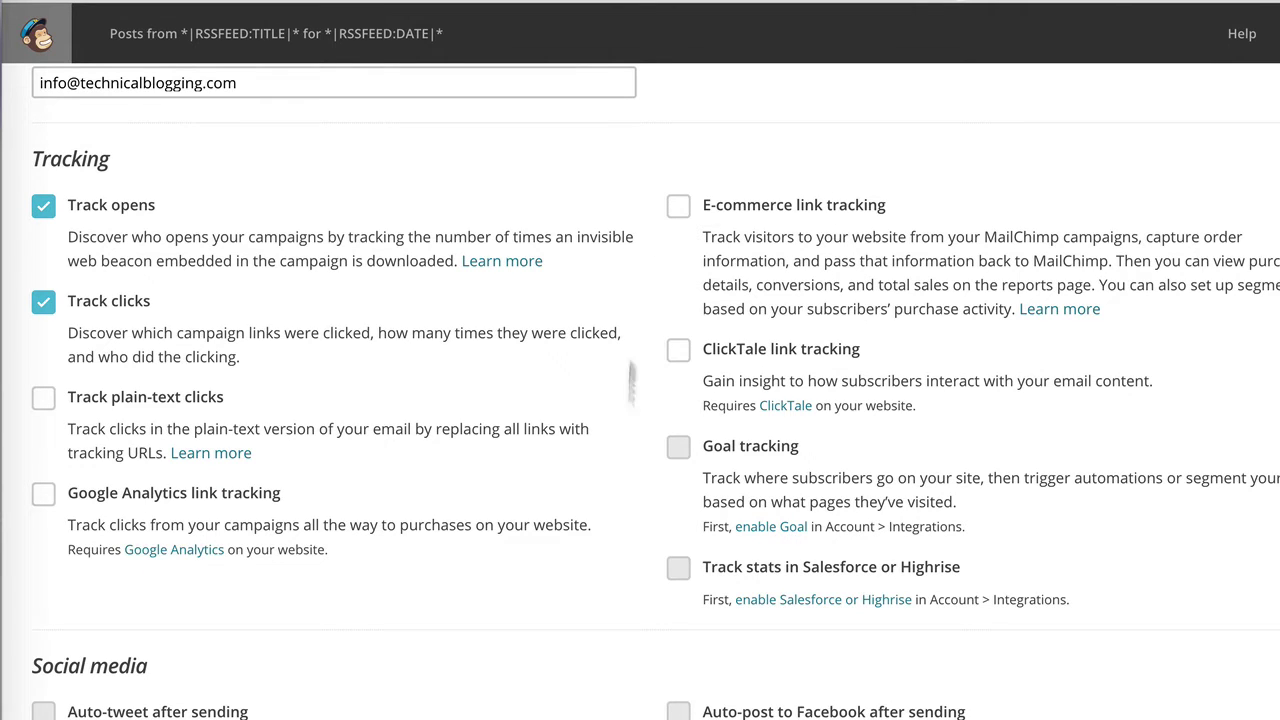
scroll(628, 518, down, 1)
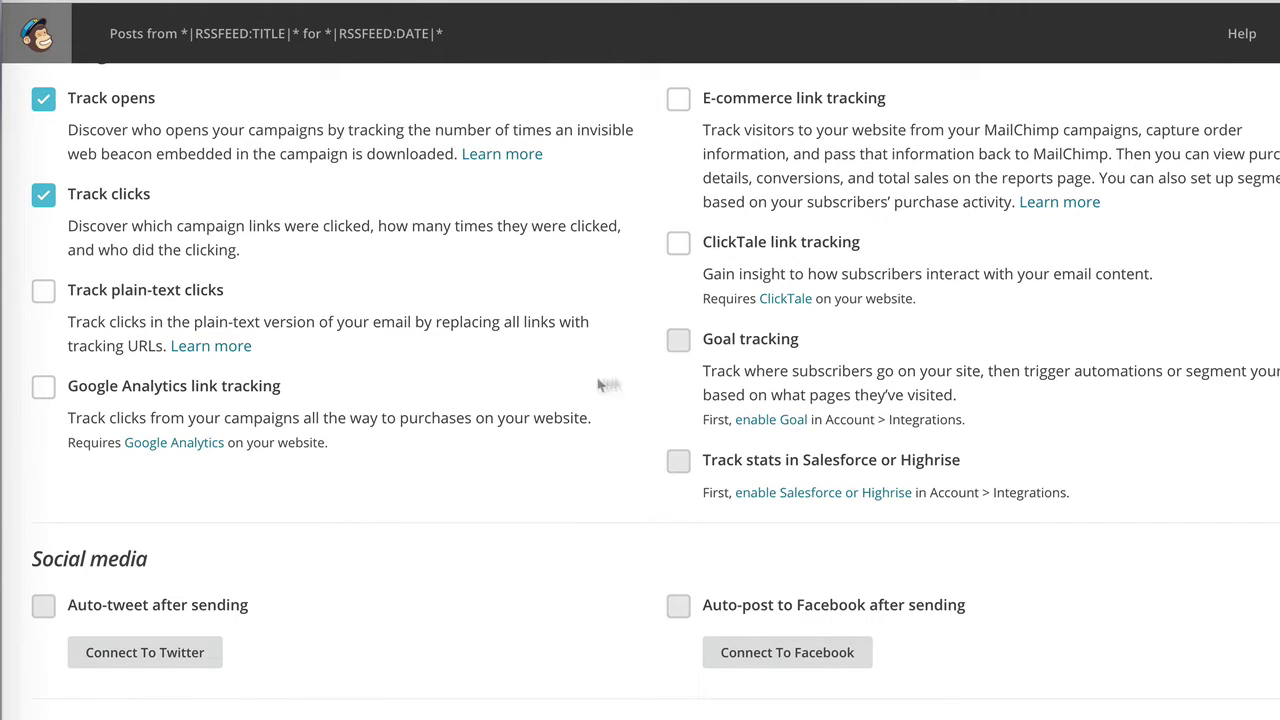
scroll(414, 508, down, 1)
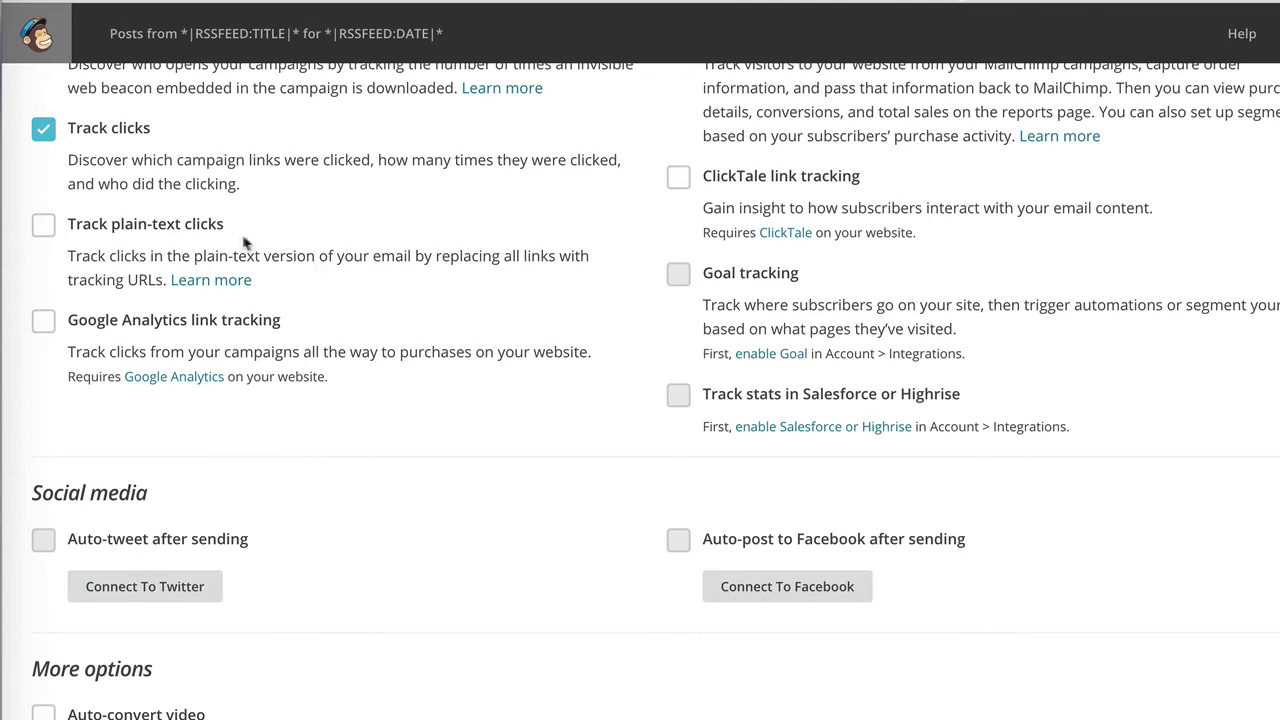
scroll(525, 426, down, 1)
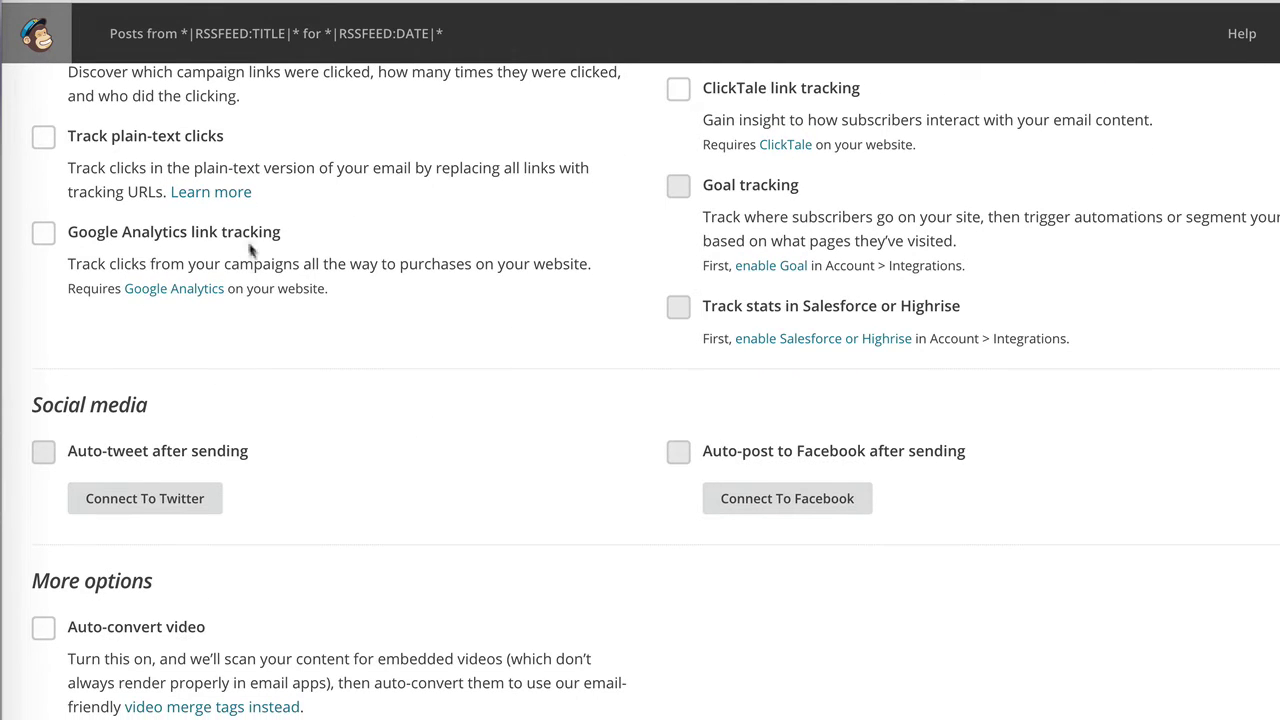
scroll(597, 437, down, 1)
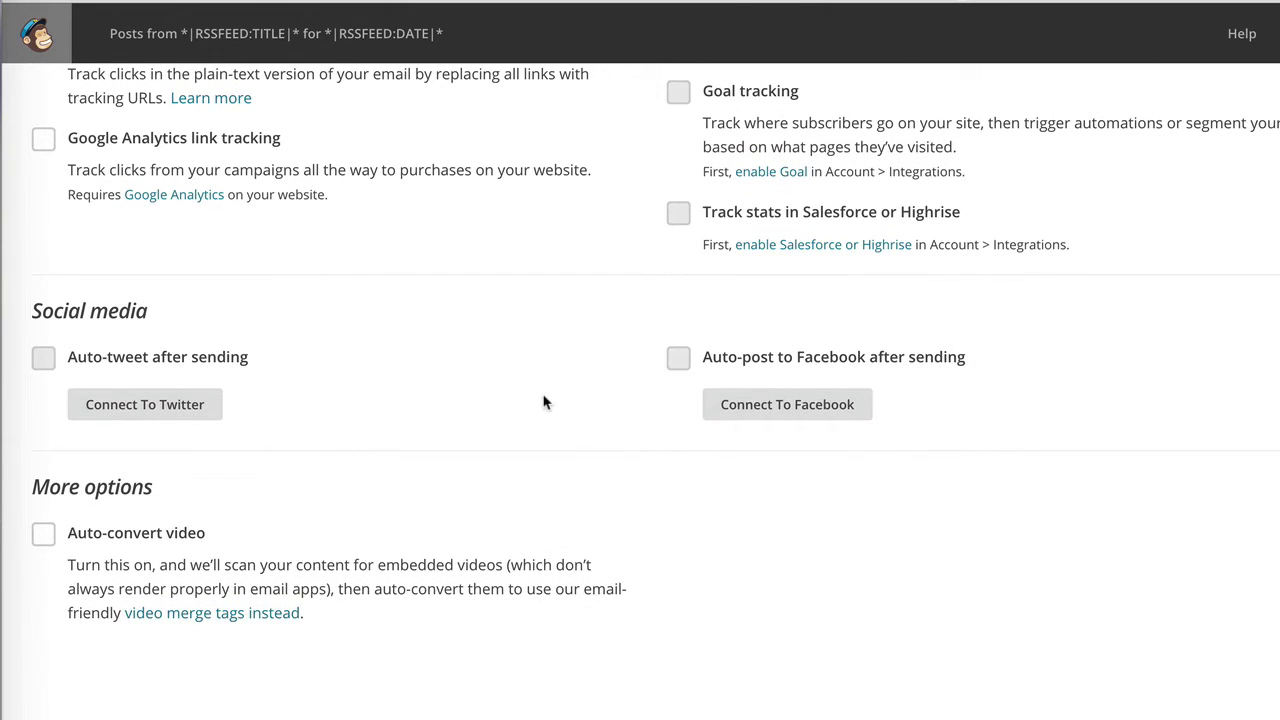
scroll(548, 404, down, 1)
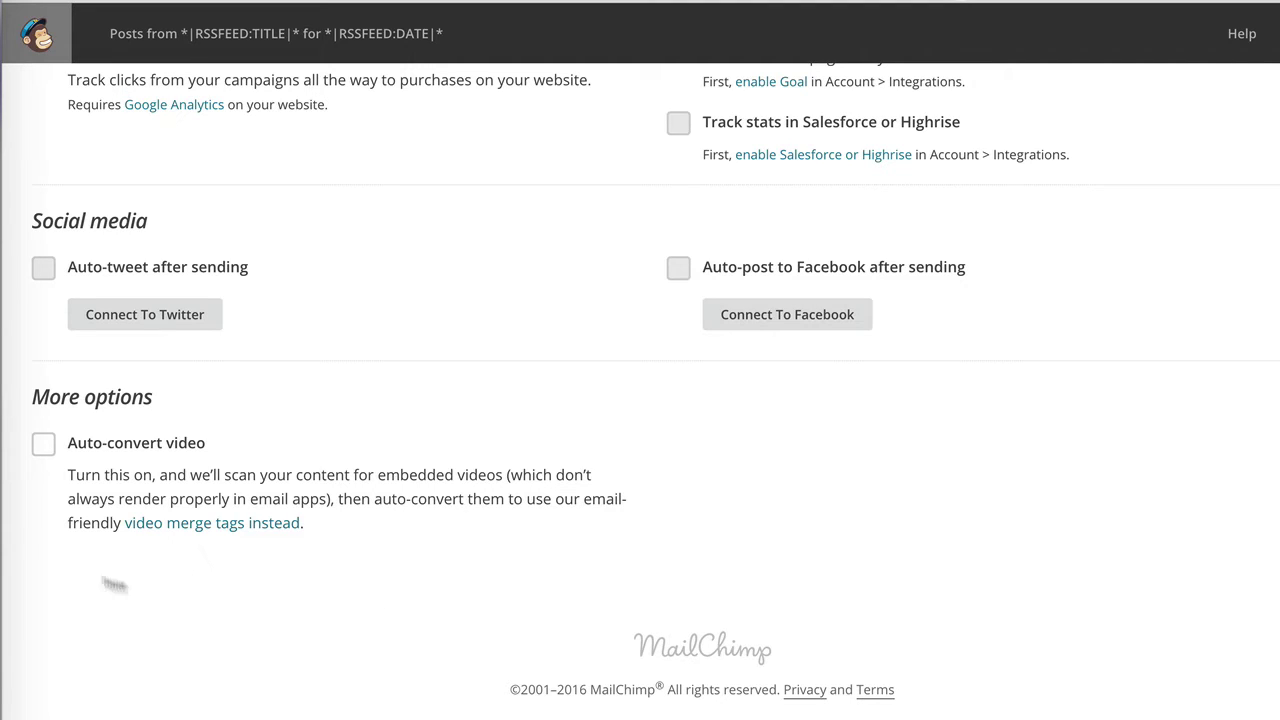
click(46, 446)
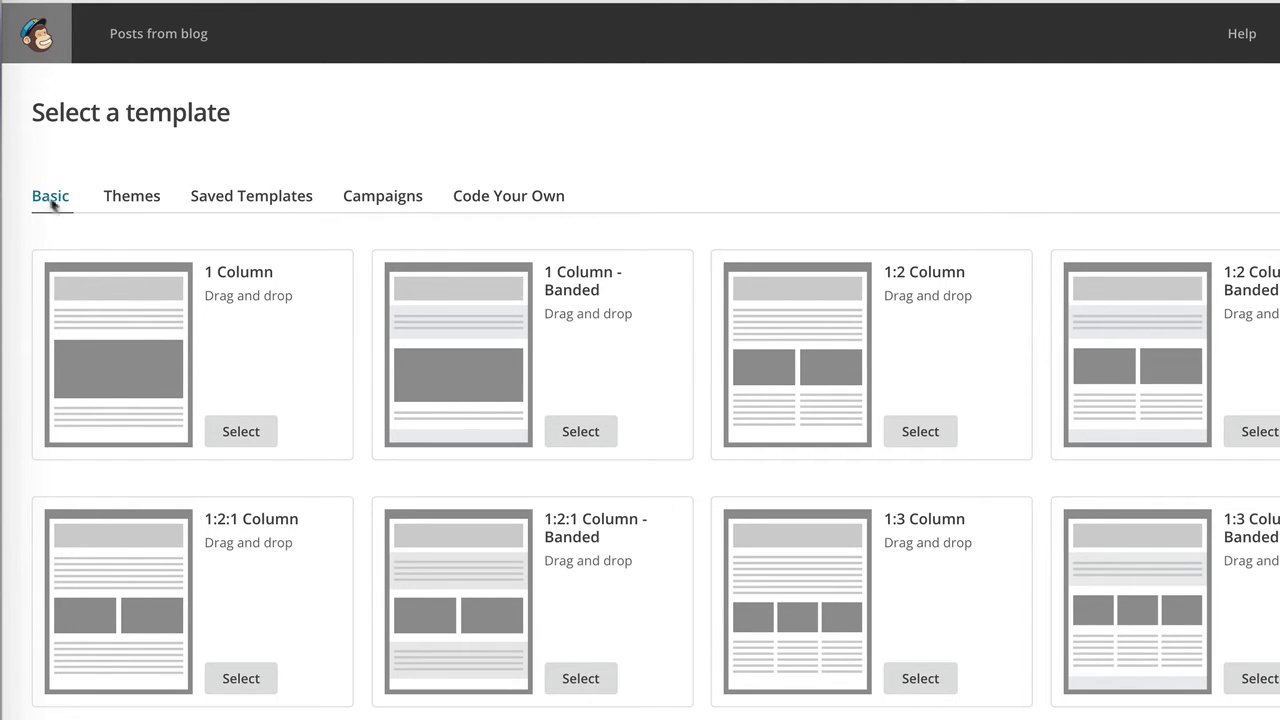
Scroll through the Basic layout templates down to Simple Text.
scroll(860, 140, down, 3)
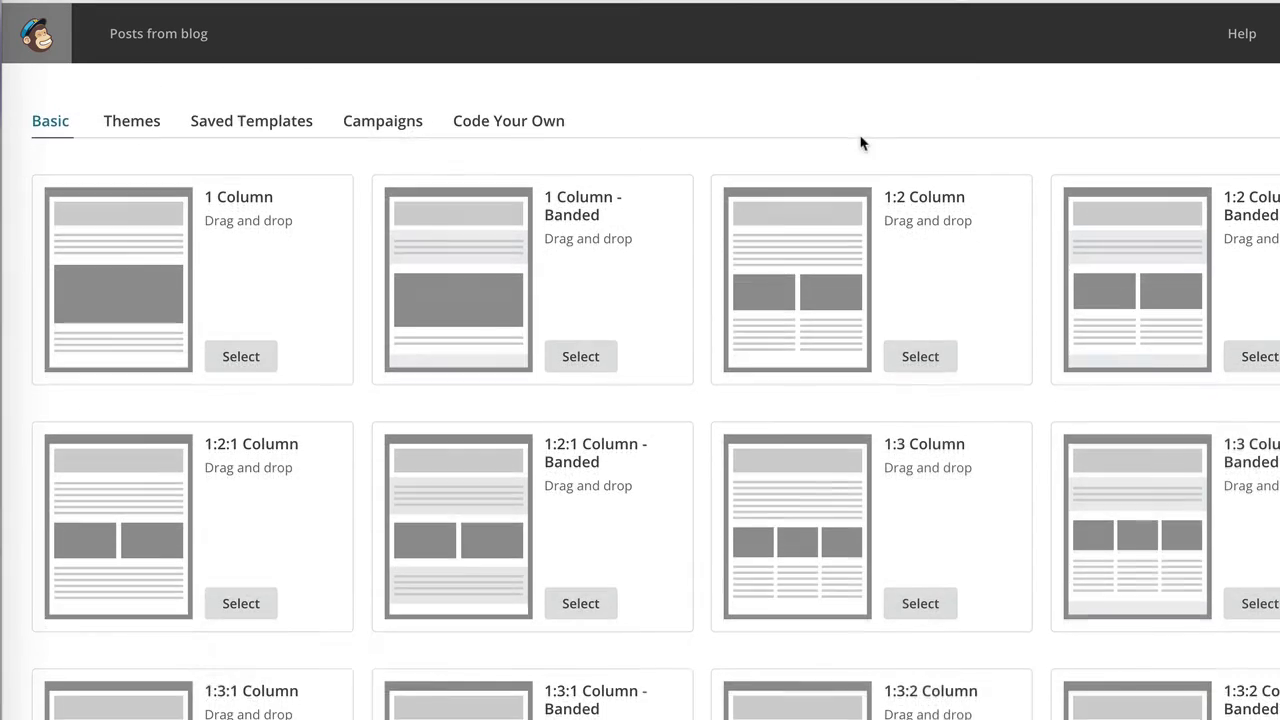
scroll(993, 268, down, 10)
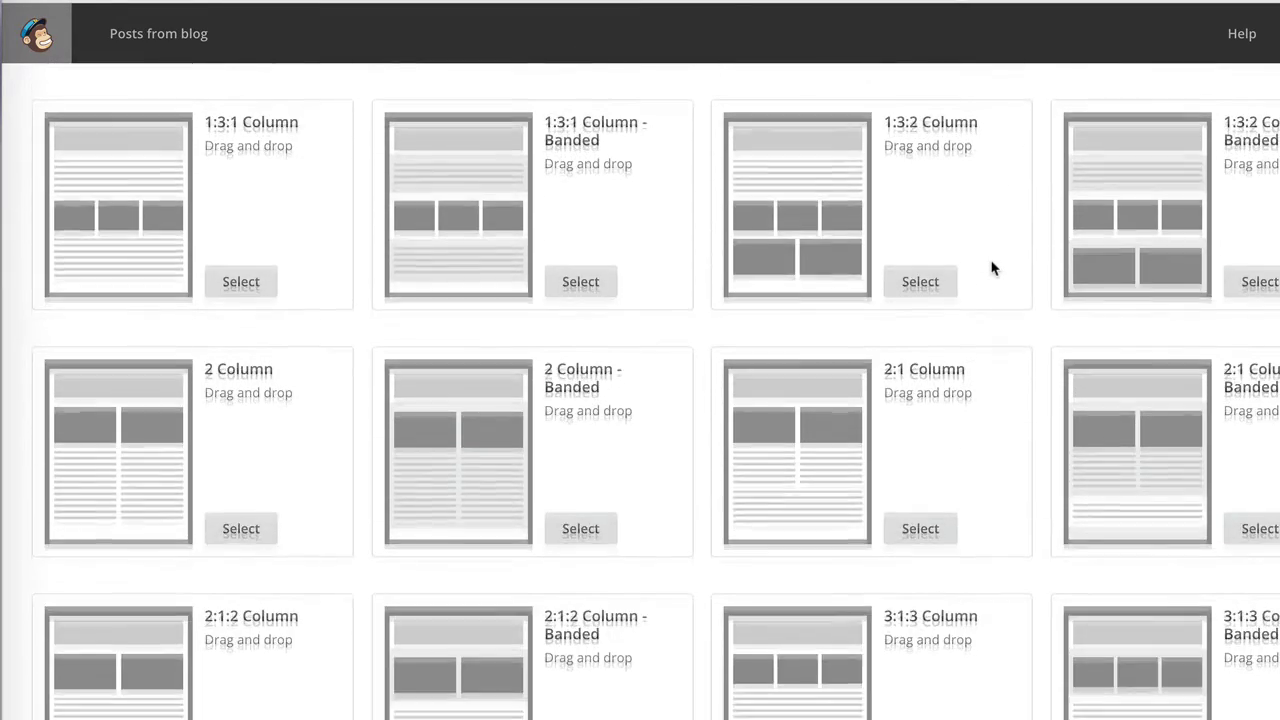
scroll(993, 268, down, 2)
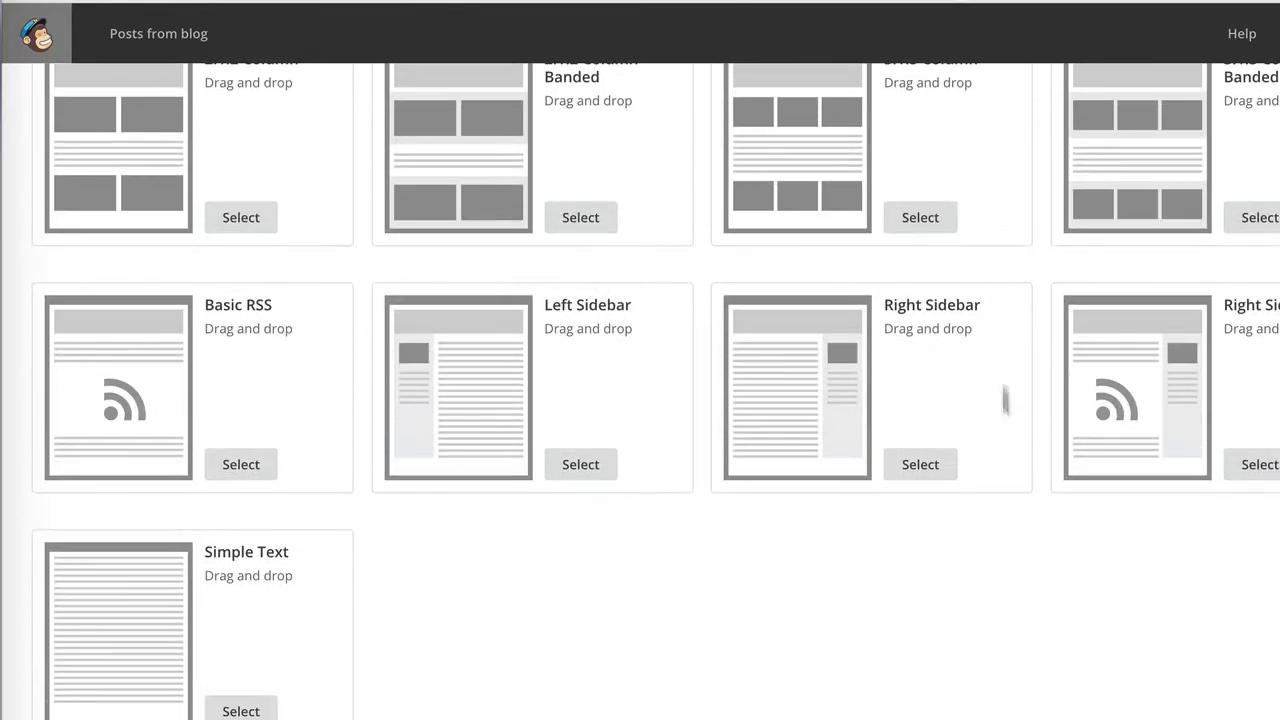
scroll(1011, 523, down, 1)
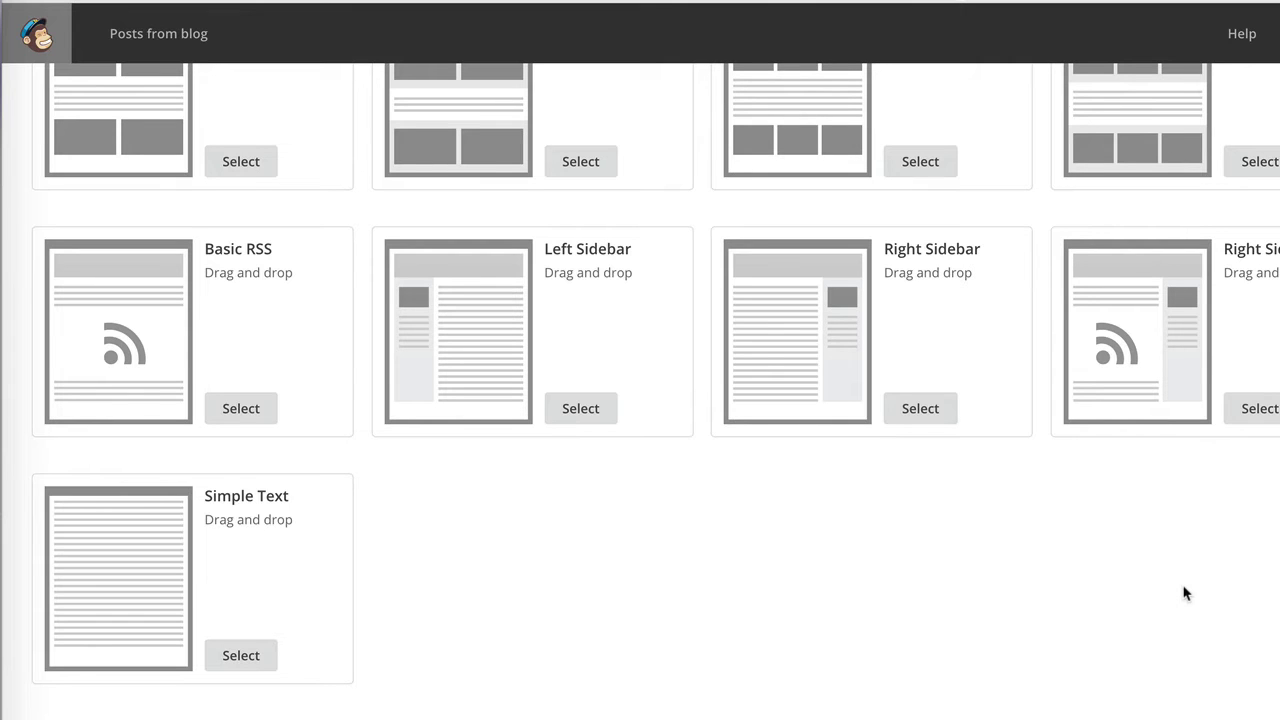
Search the Themes templates for 'rss' and scroll through the nine matching designs.
scroll(1184, 594, up, 5)
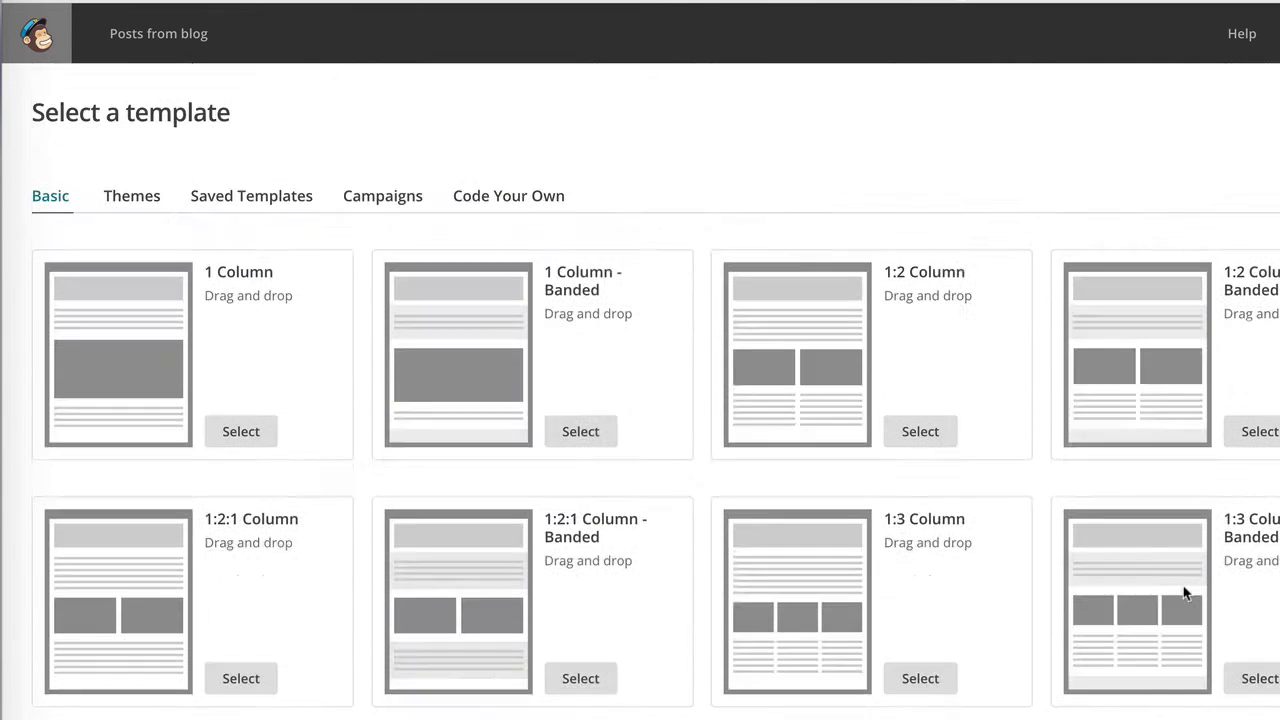
click(134, 199)
click(405, 240)
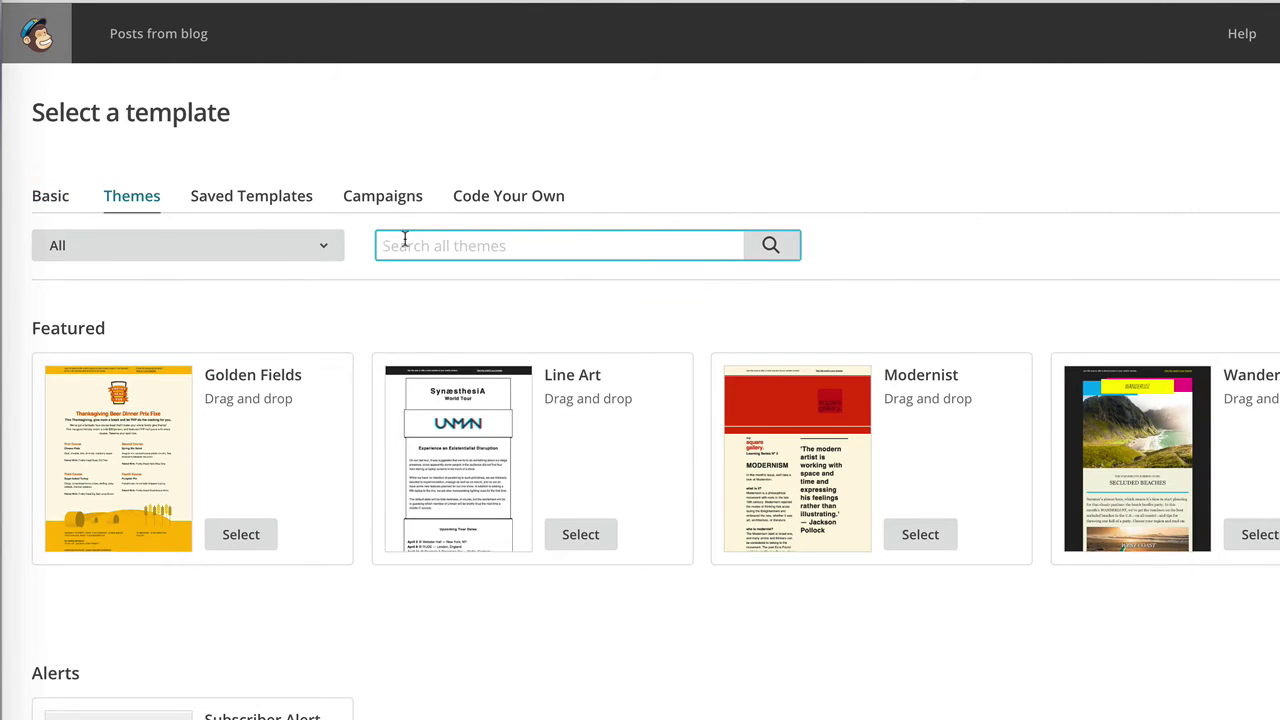
text(rss)
key(Return)
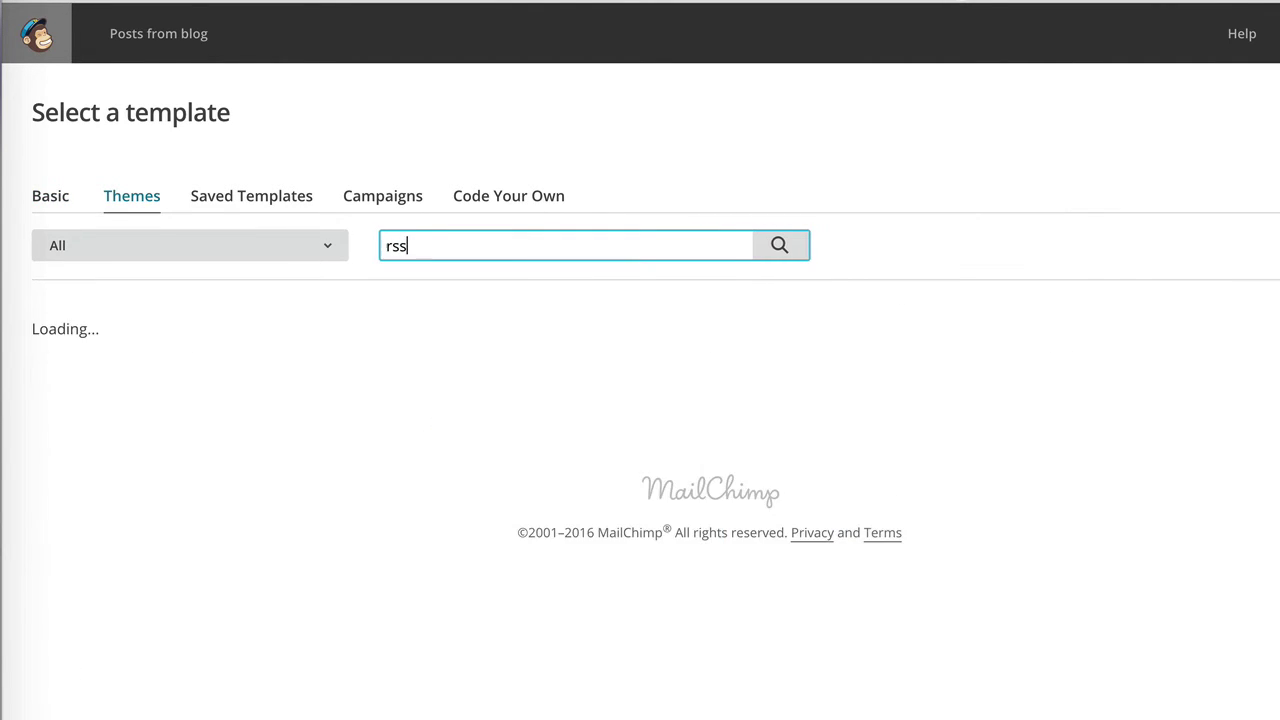
scroll(586, 226, down, 1)
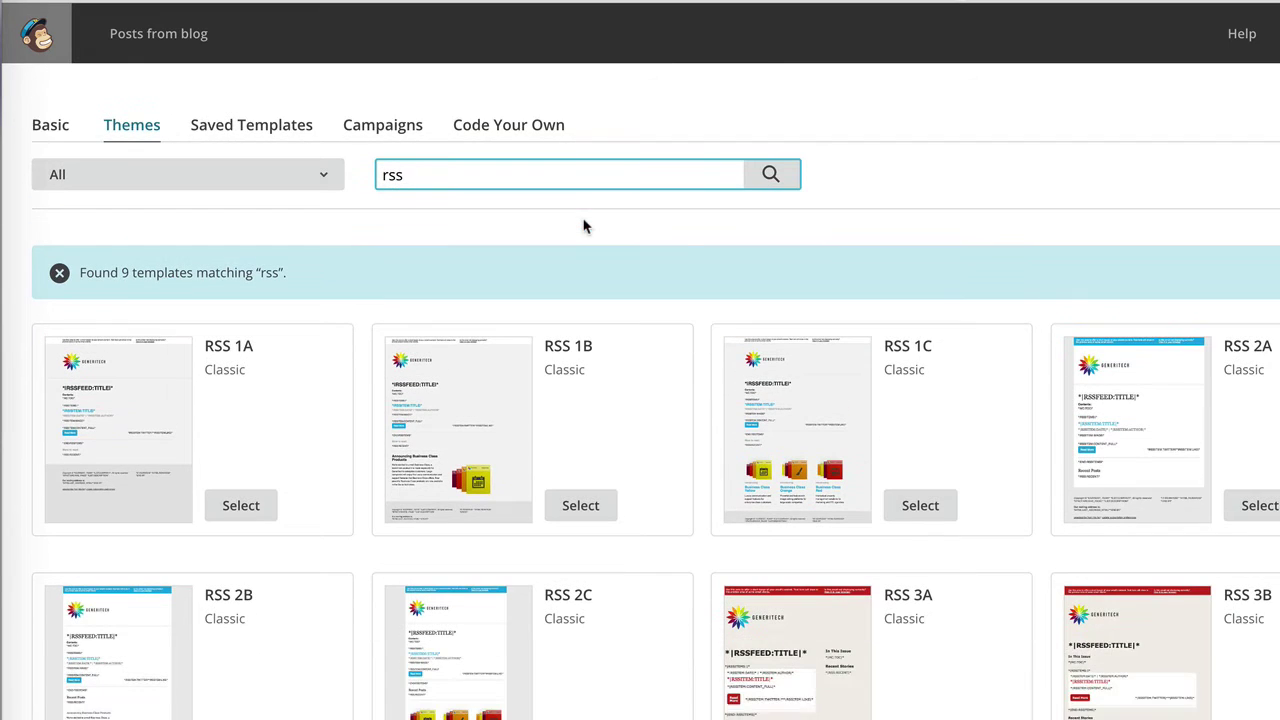
scroll(684, 255, down, 2)
scroll(684, 255, down, 1)
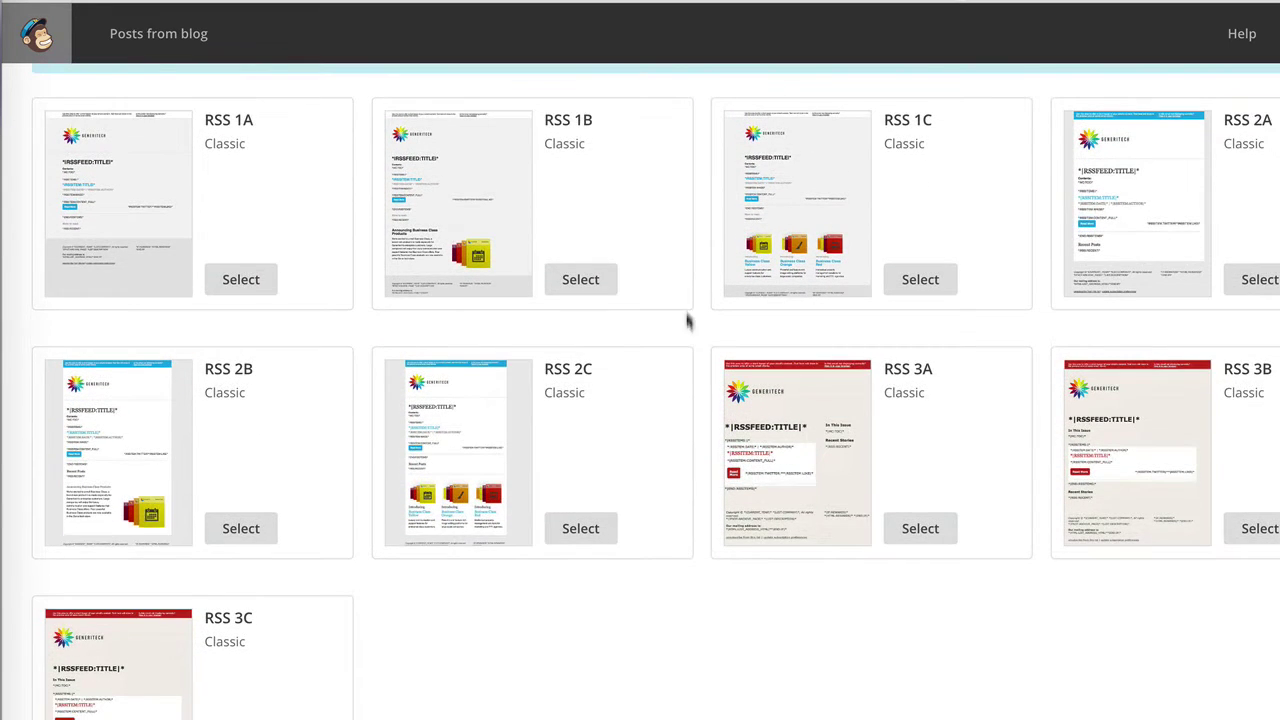
scroll(686, 337, down, 1)
scroll(688, 343, down, 1)
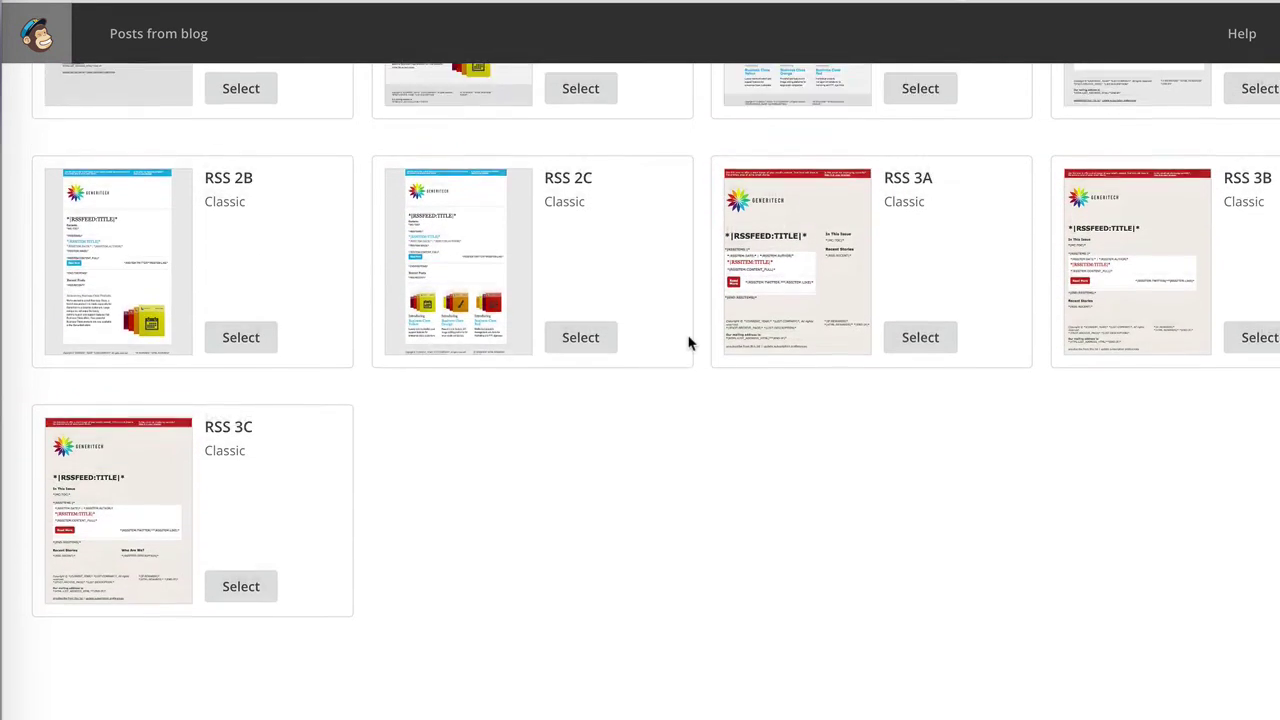
scroll(690, 596, up, 1)
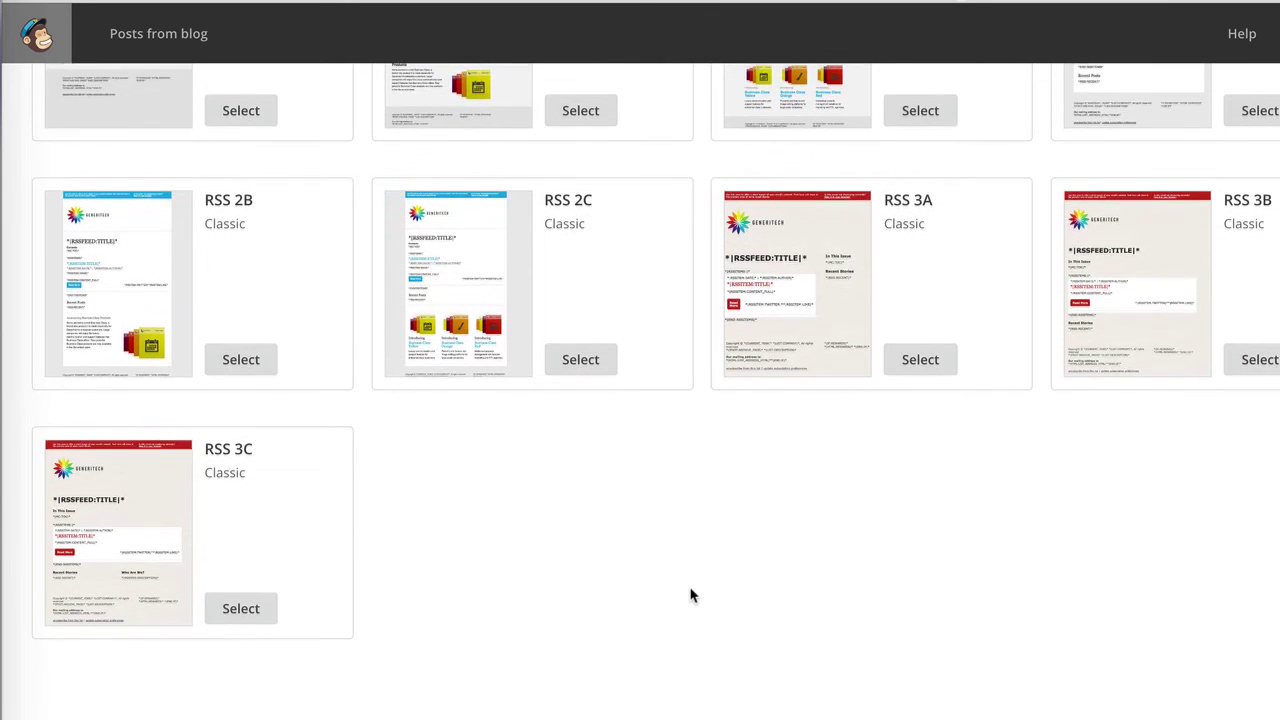
scroll(690, 596, up, 2)
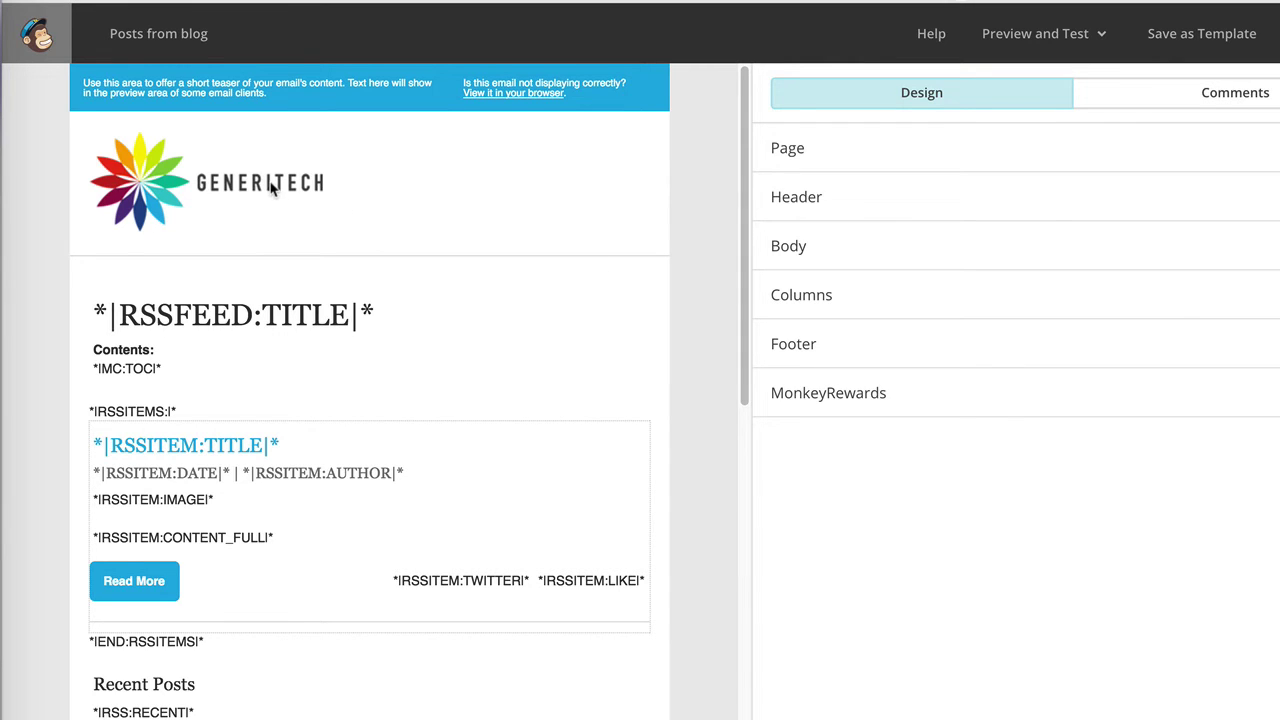
Reveal the Edit option on the RSS 2C template's preheader block.
mouse_move(272, 190)
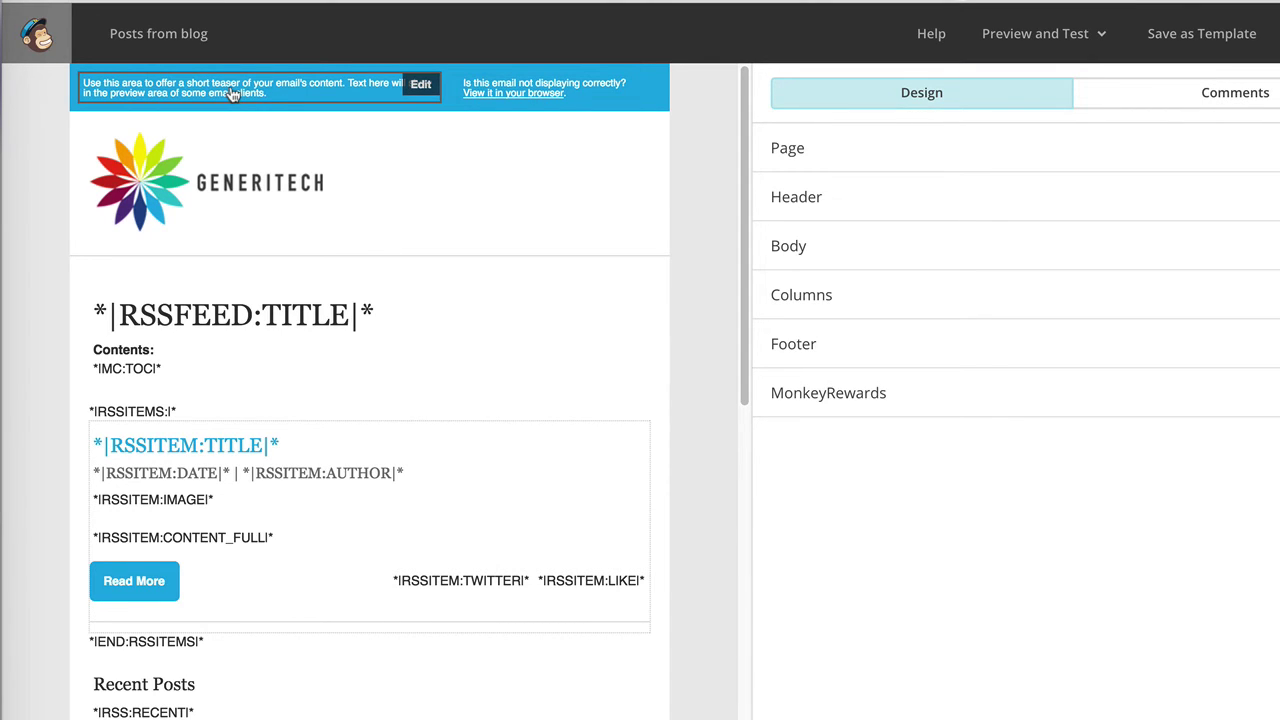
Replace the preheader text with 'Thank you for subscribing to my posts.' and save it.
click(420, 86)
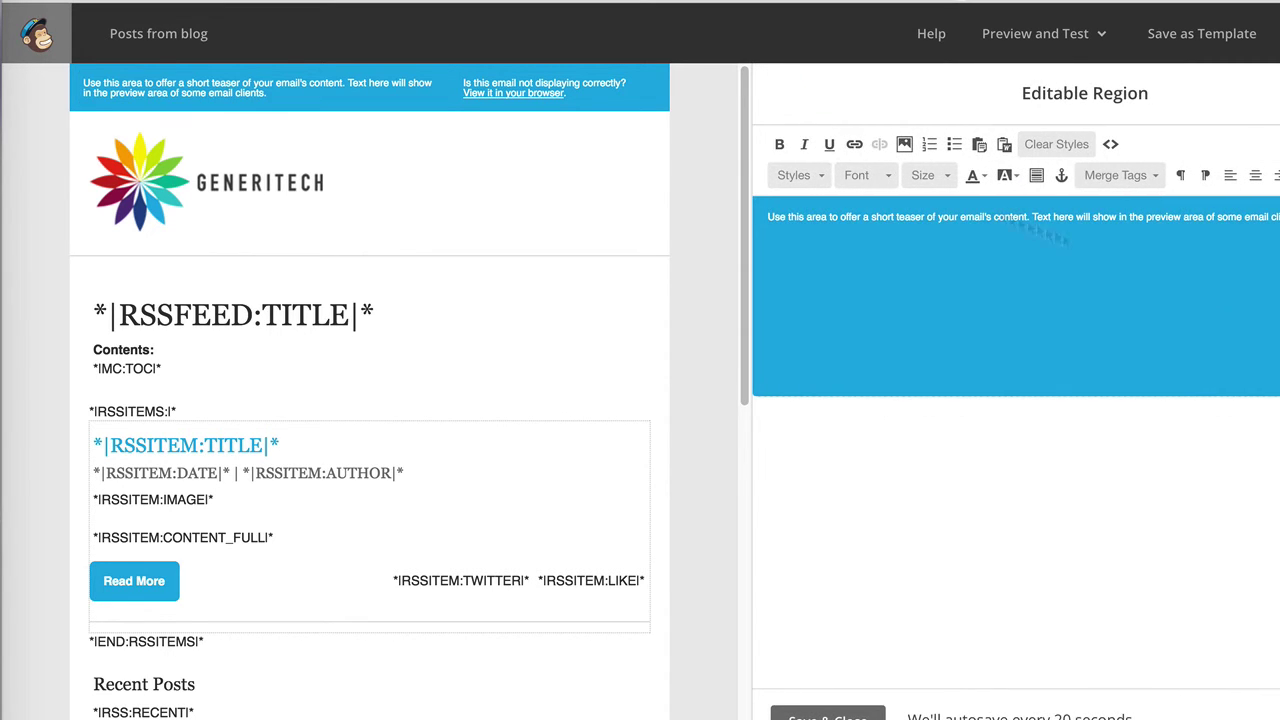
triple_click(1119, 230)
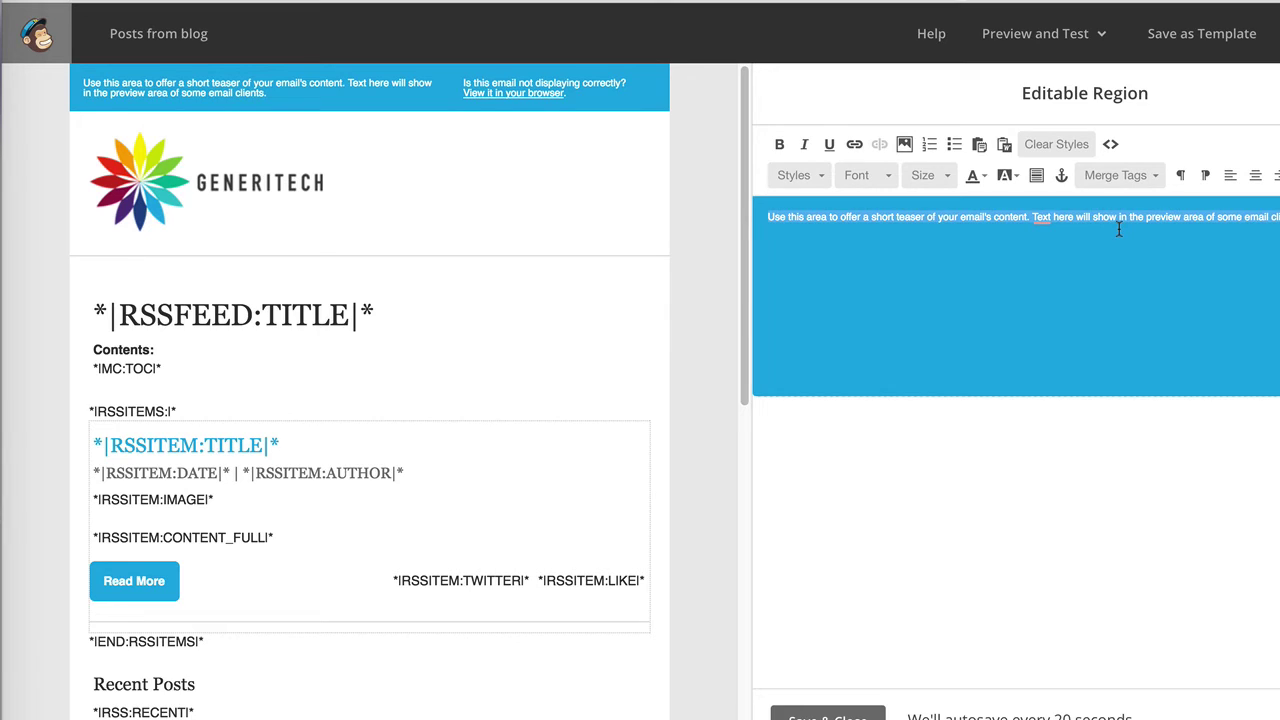
text(Thank you)
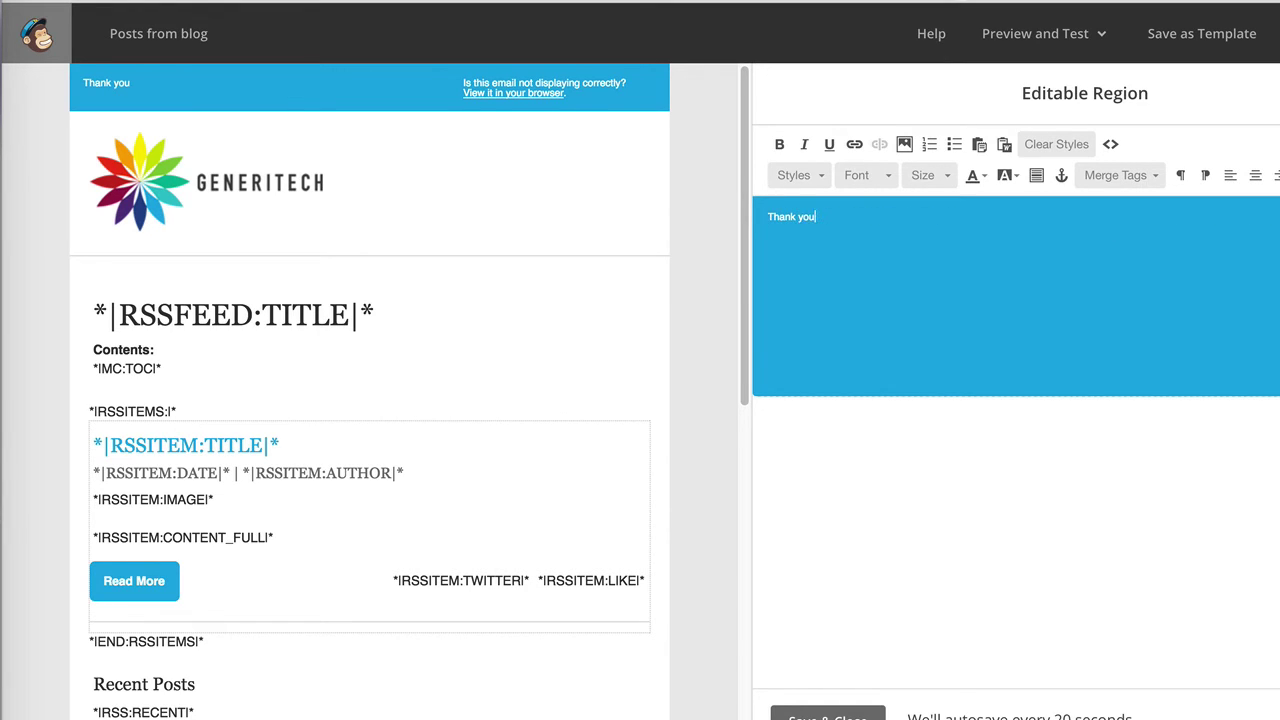
text( for subscribing to my posts.)
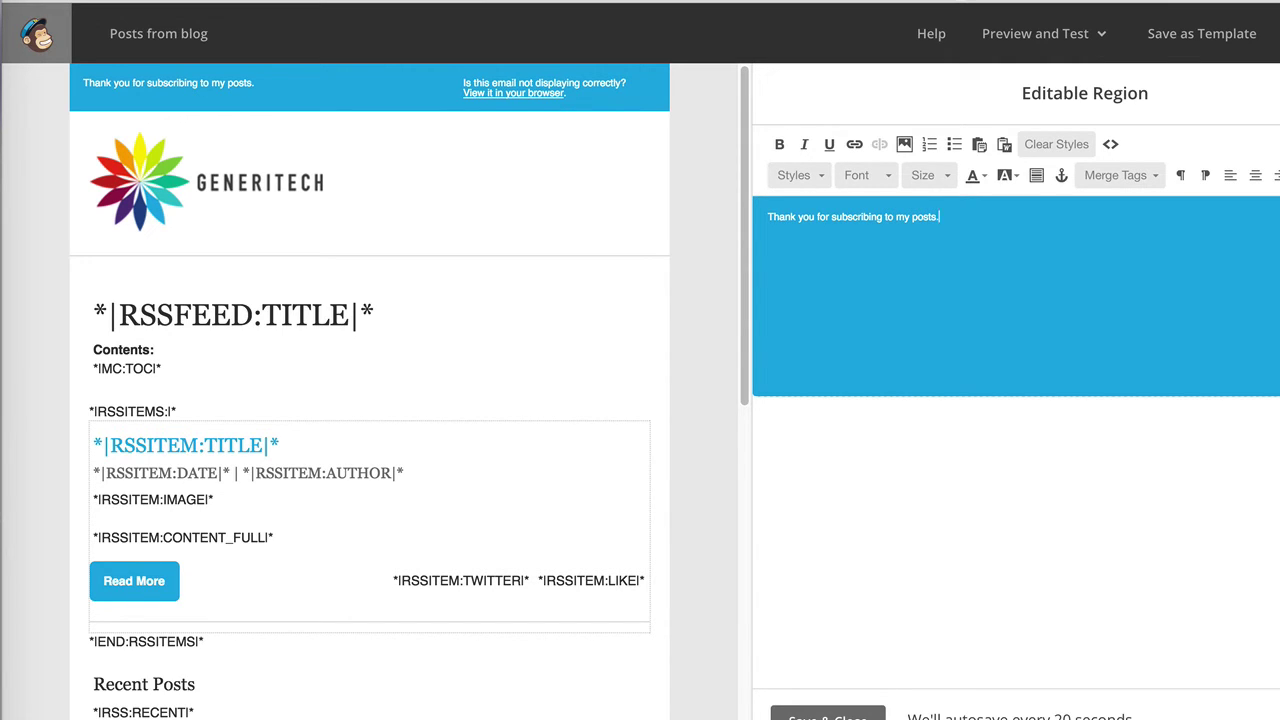
click(828, 716)
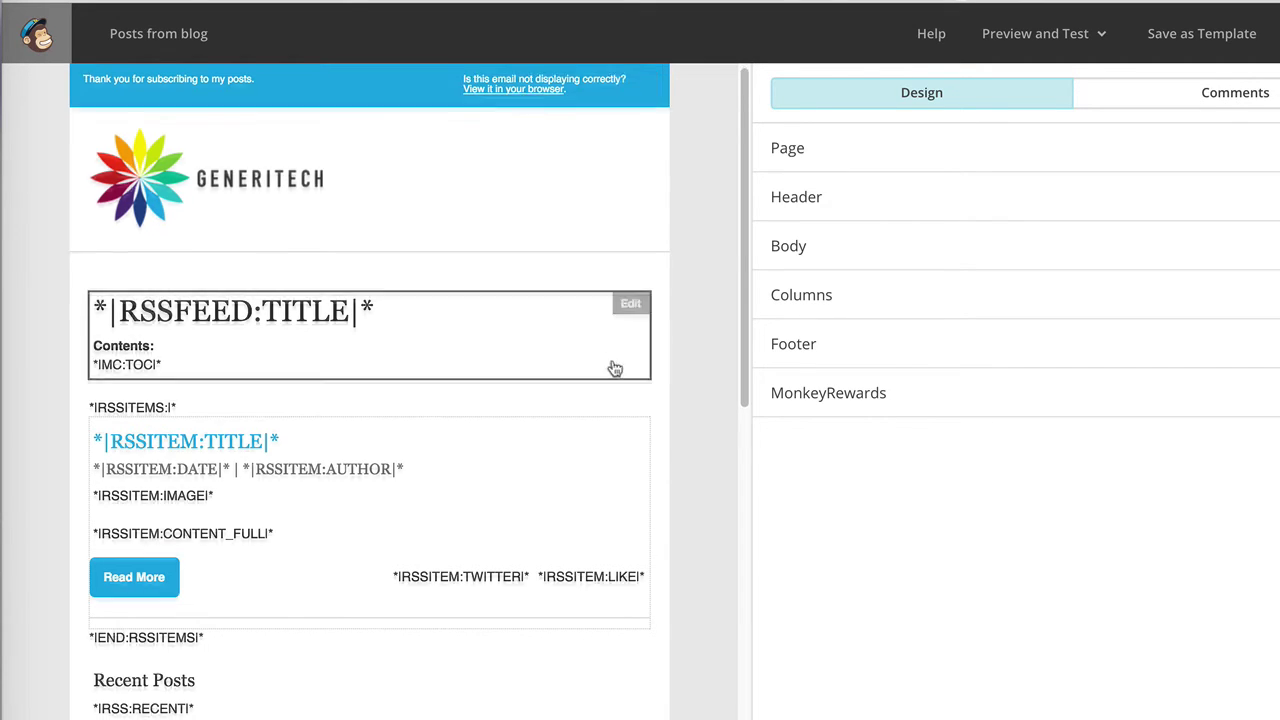
scroll(552, 374, down, 3)
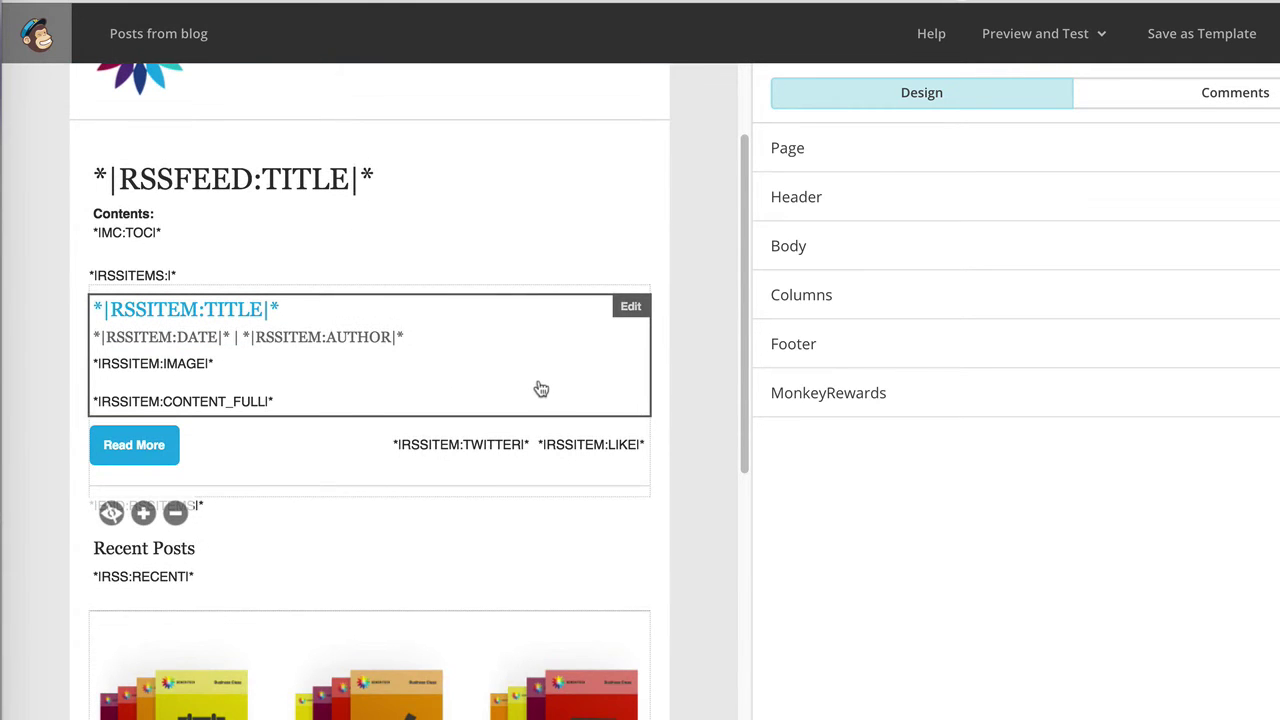
scroll(533, 530, down, 4)
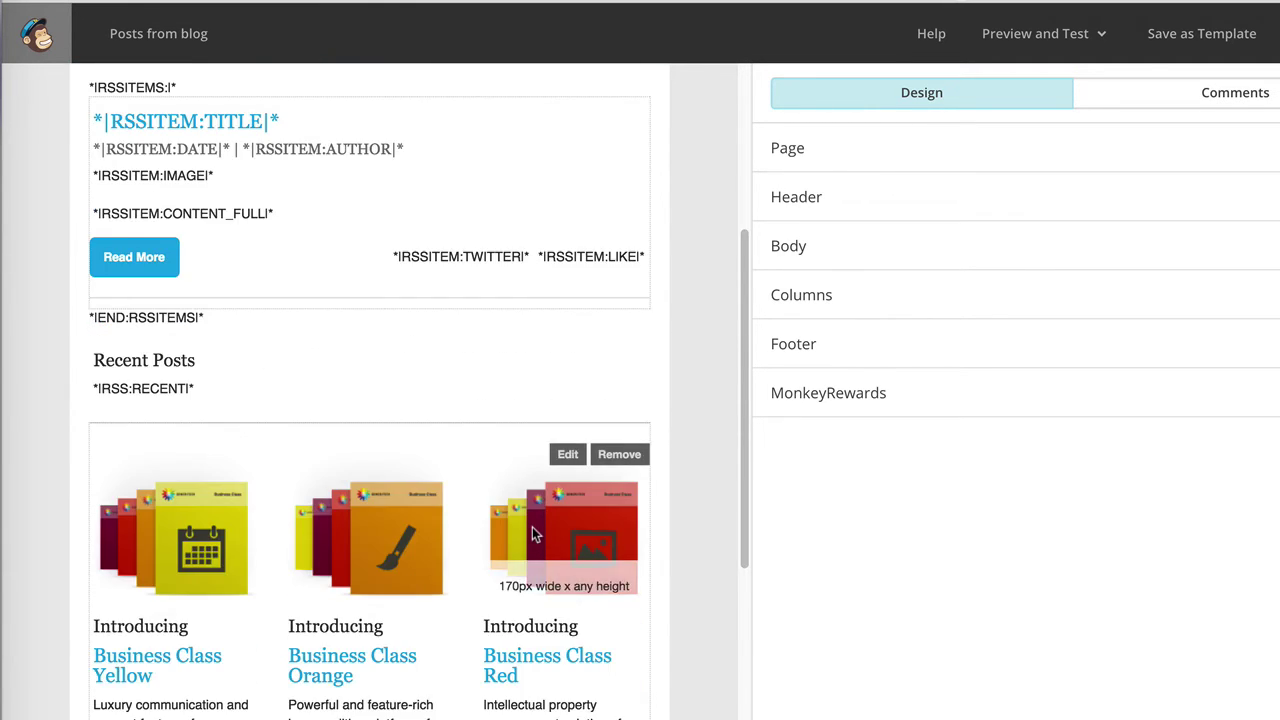
scroll(533, 545, down, 5)
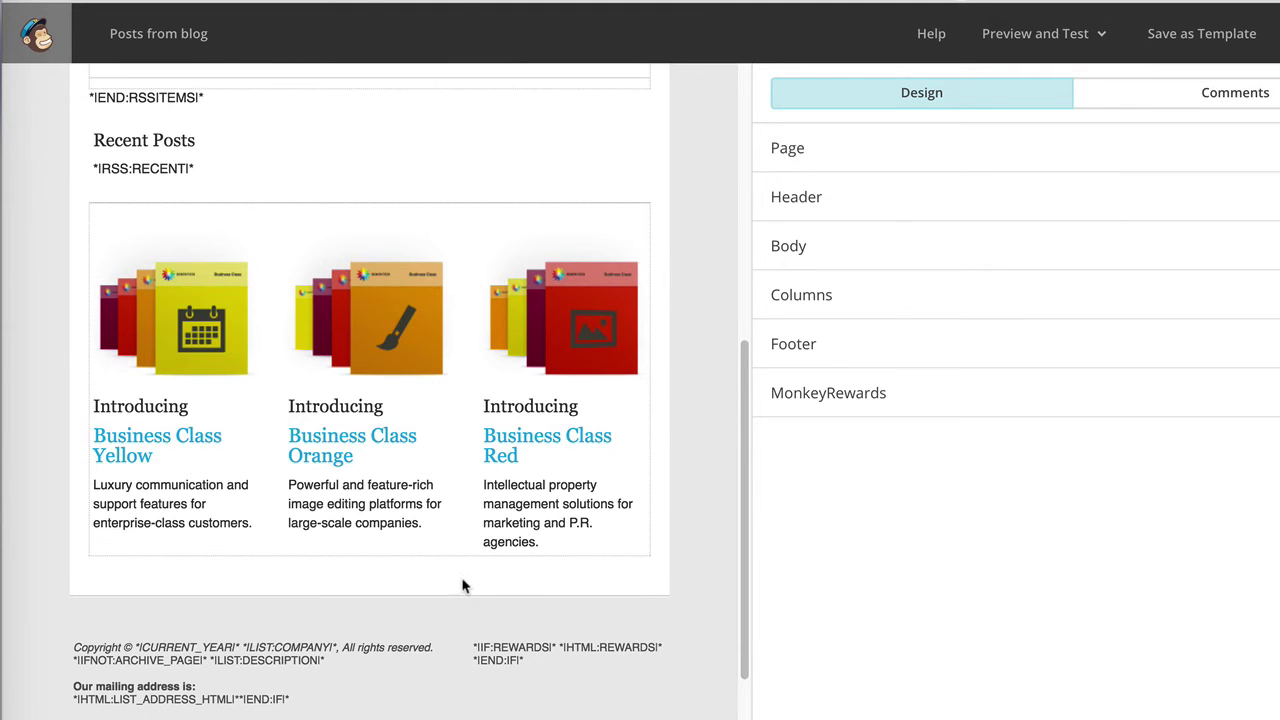
scroll(460, 587, down, 1)
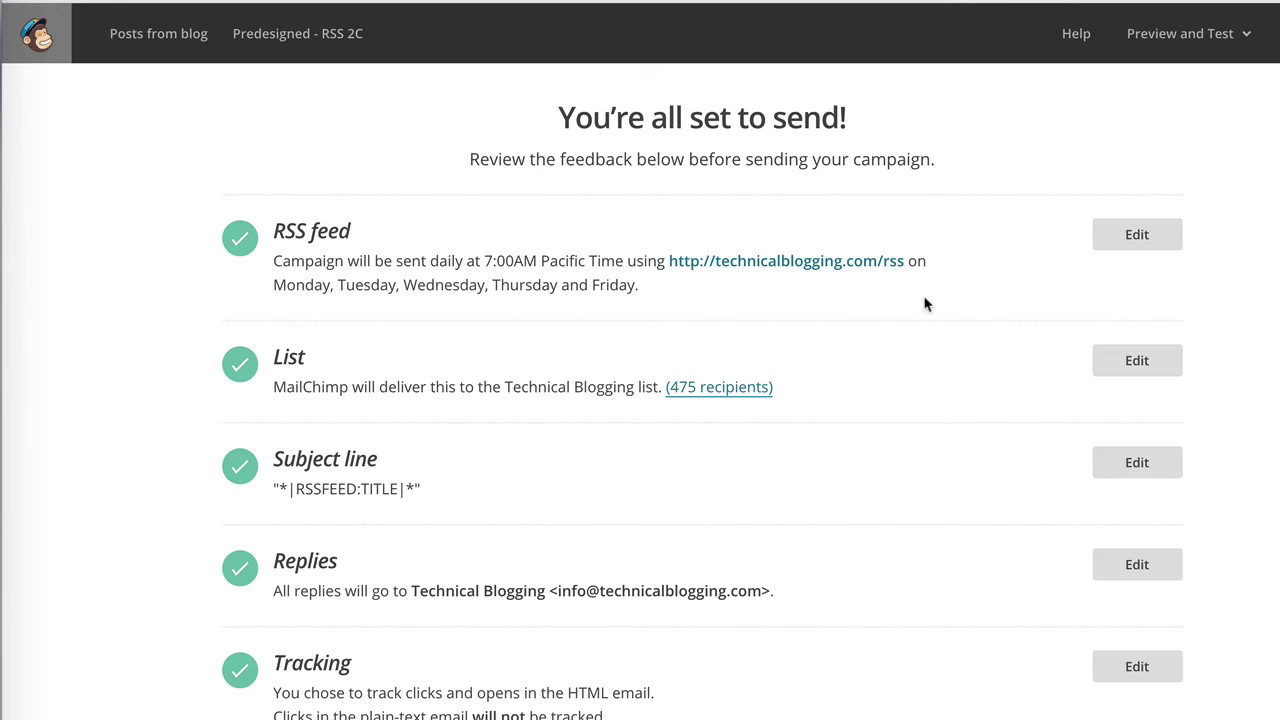
Scroll down the 'You're all set to send!' review page to check the campaign details.
scroll(925, 304, down, 4)
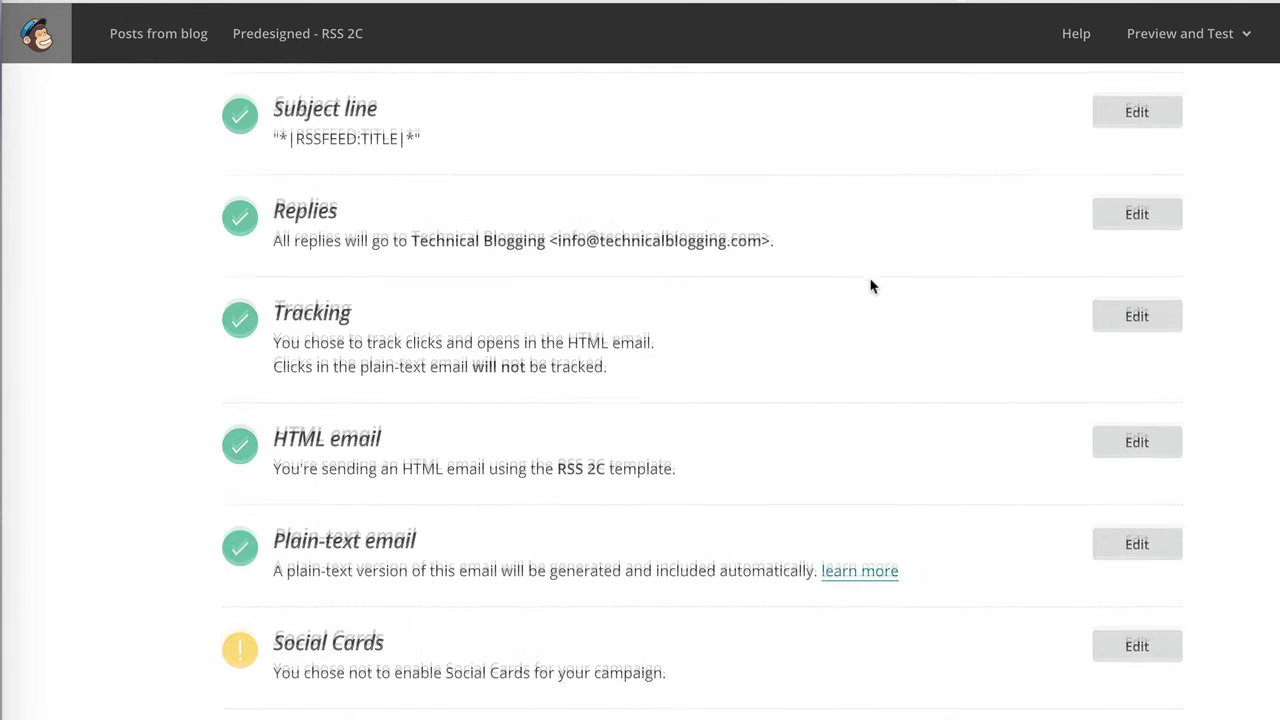
scroll(870, 287, down, 2)
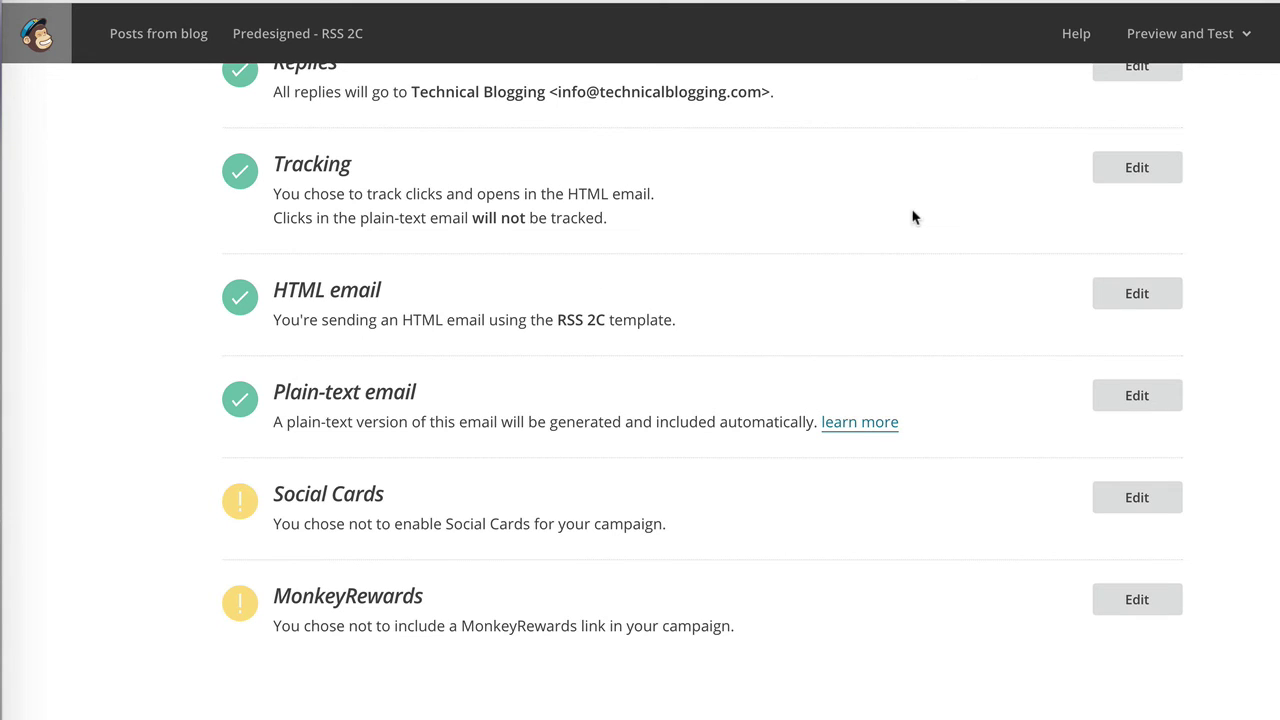
scroll(912, 217, down, 1)
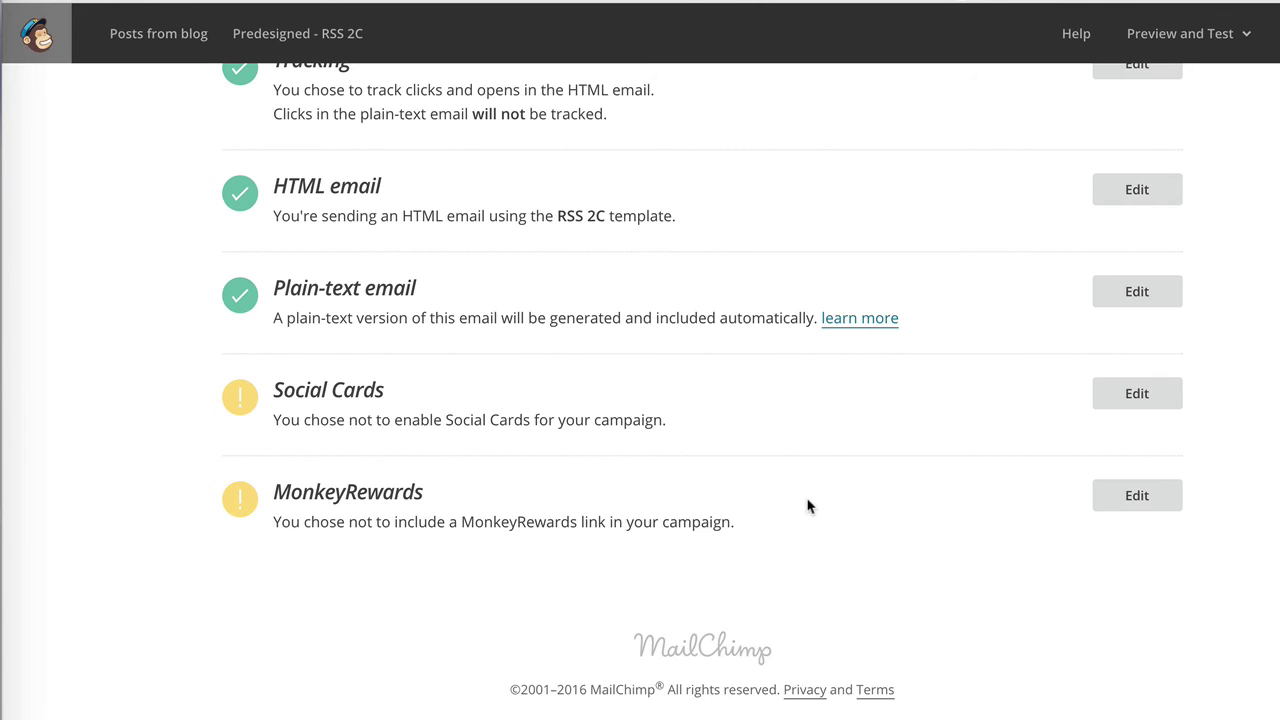
scroll(1062, 615, up, 6)
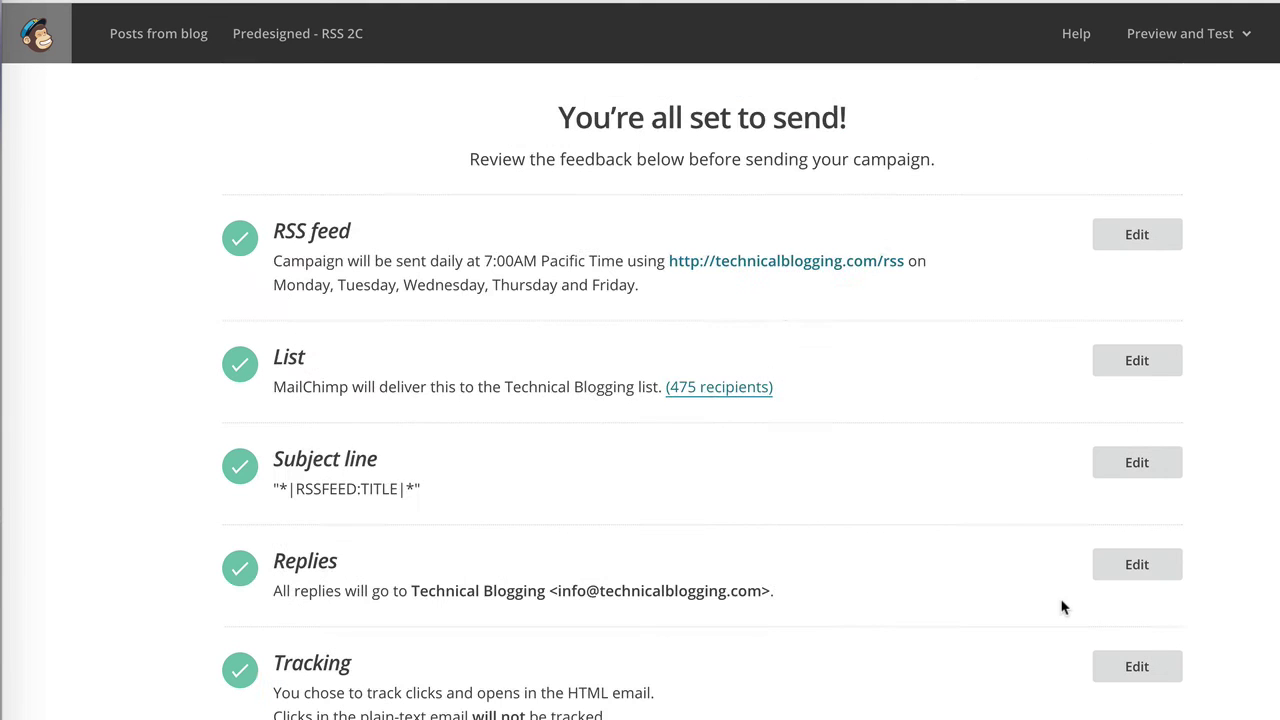
Enter preview mode and compare Mobile, Desktop and Inbox views, finishing on Desktop.
click(1241, 46)
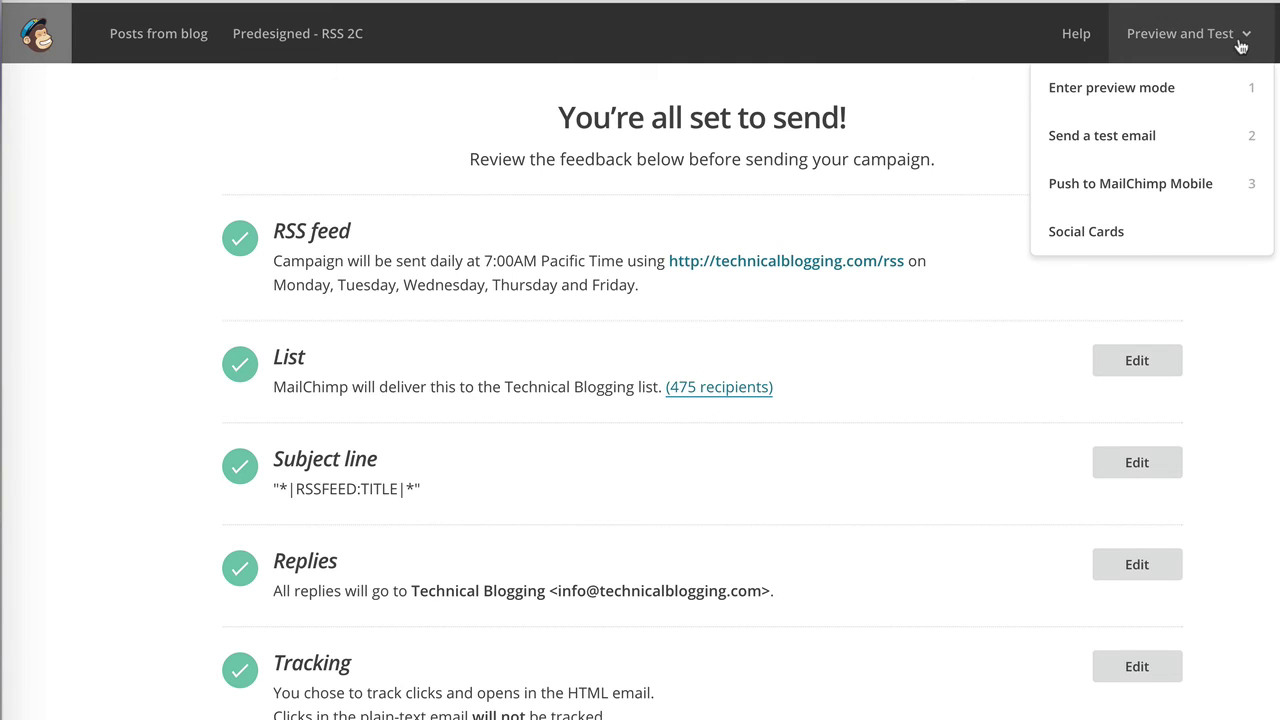
click(1172, 100)
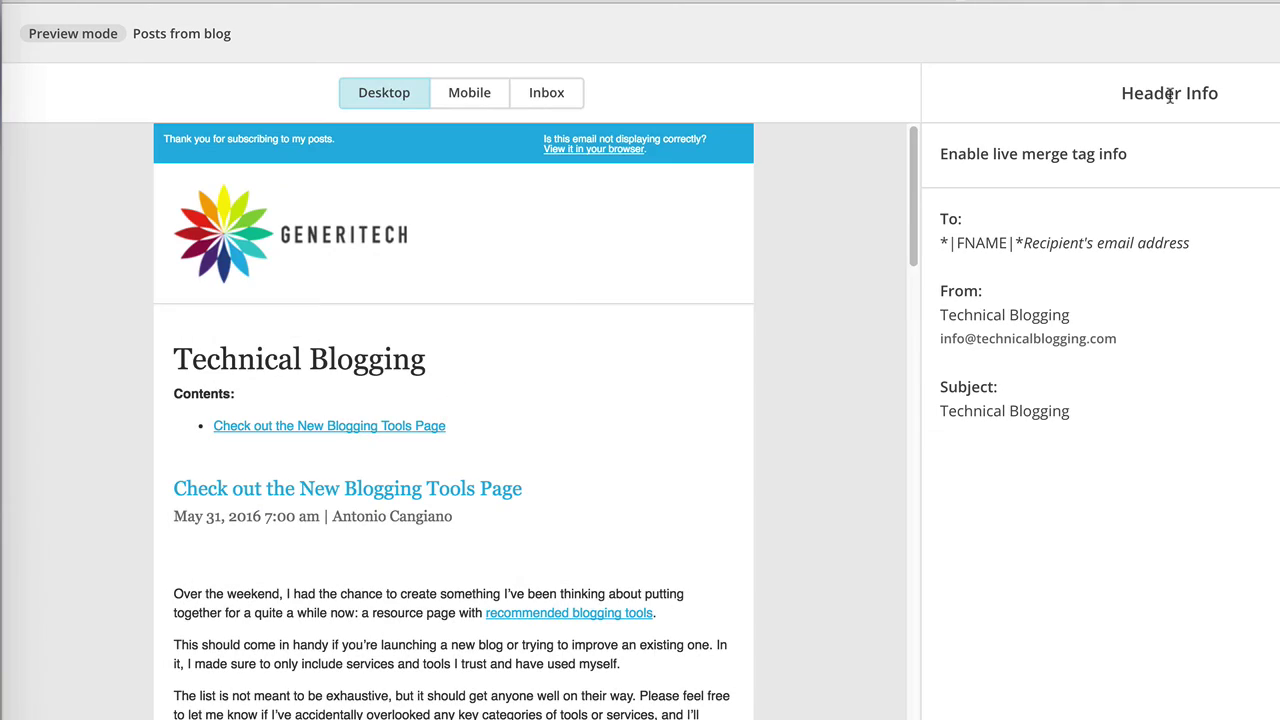
scroll(799, 230, down, 5)
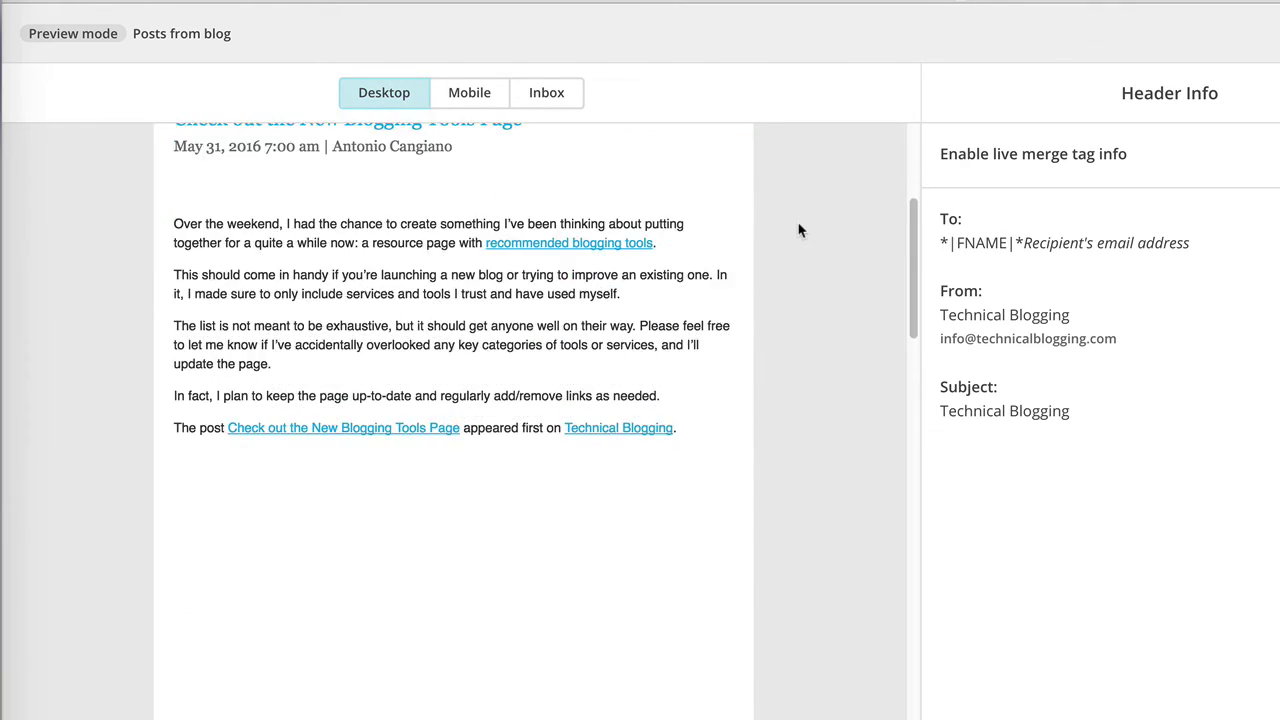
scroll(799, 230, up, 5)
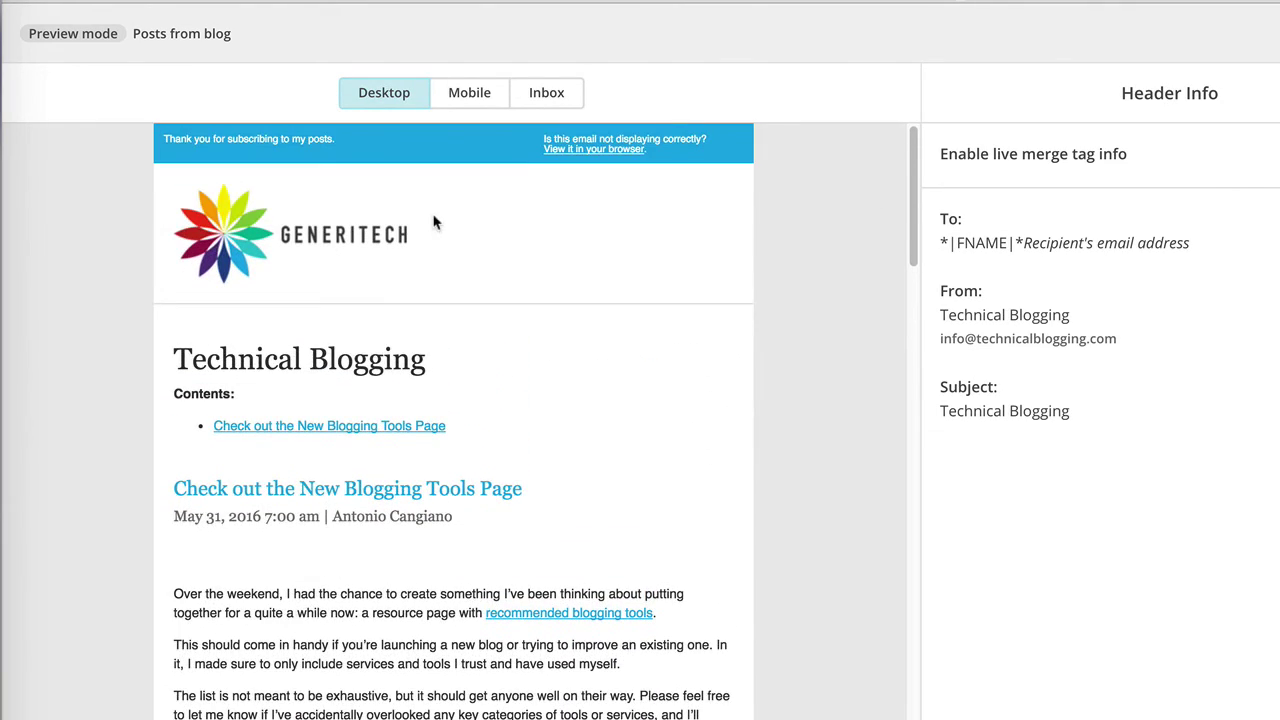
click(470, 94)
click(385, 97)
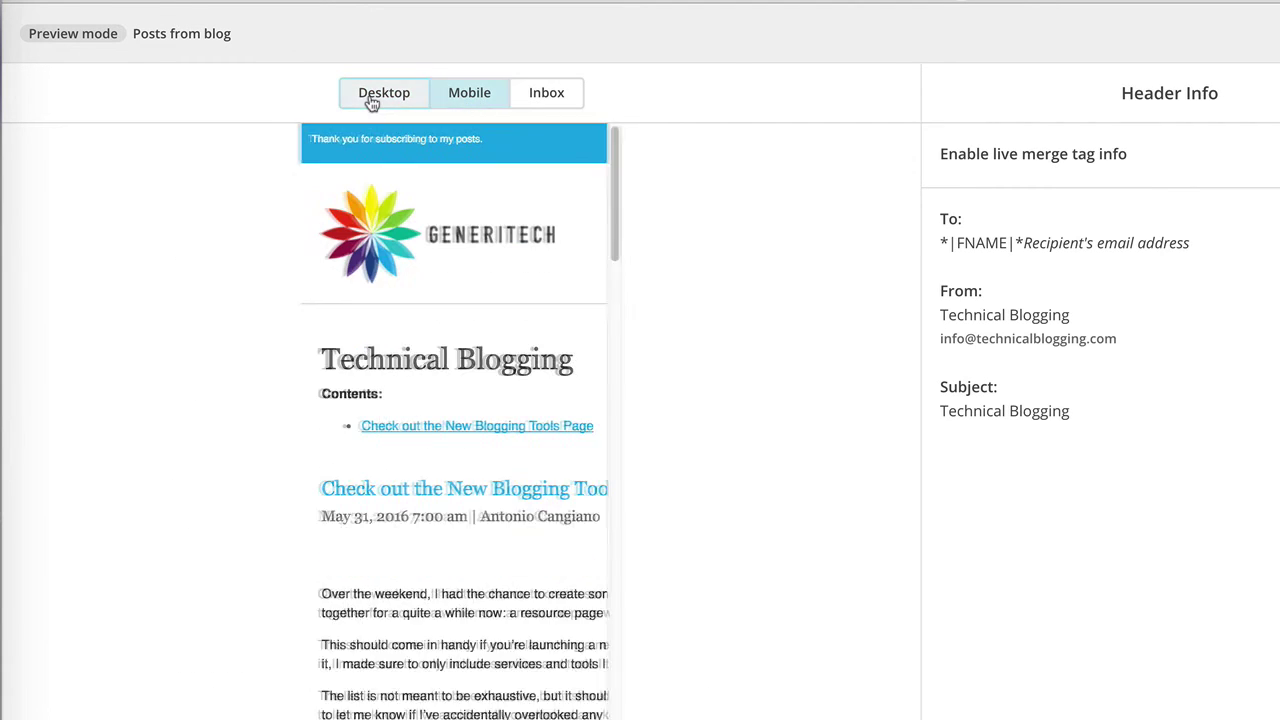
click(540, 94)
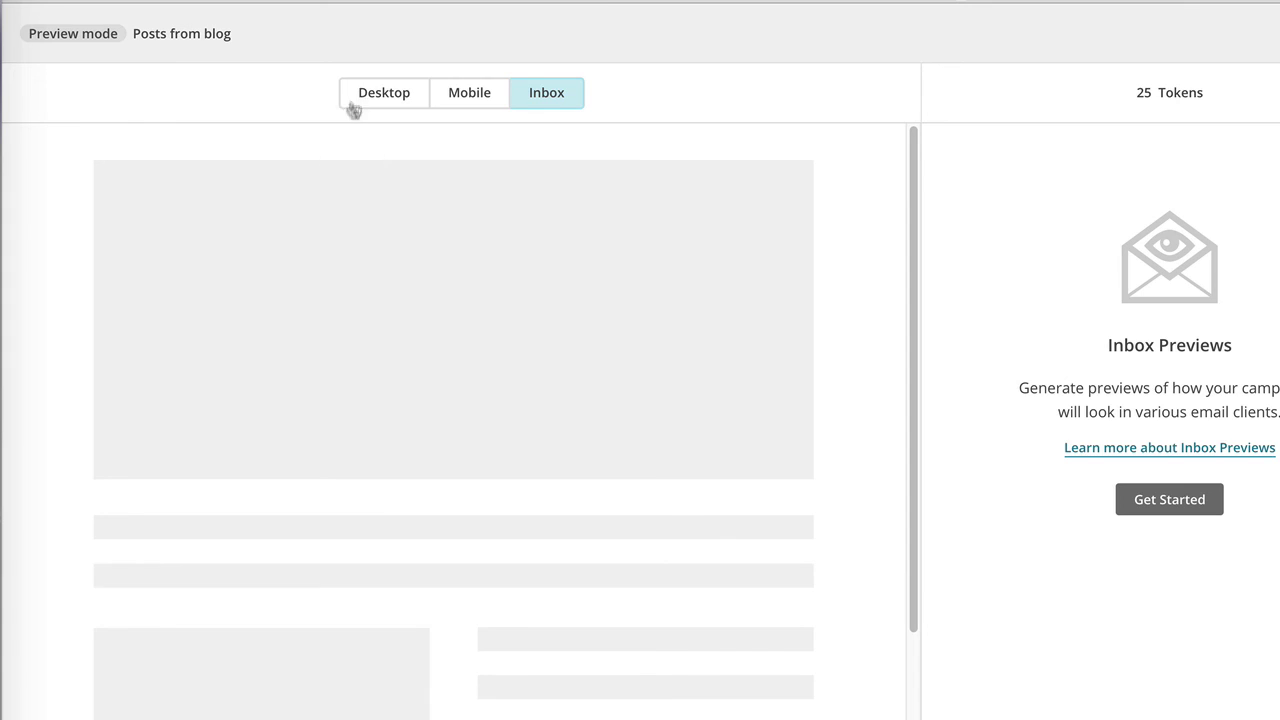
click(388, 90)
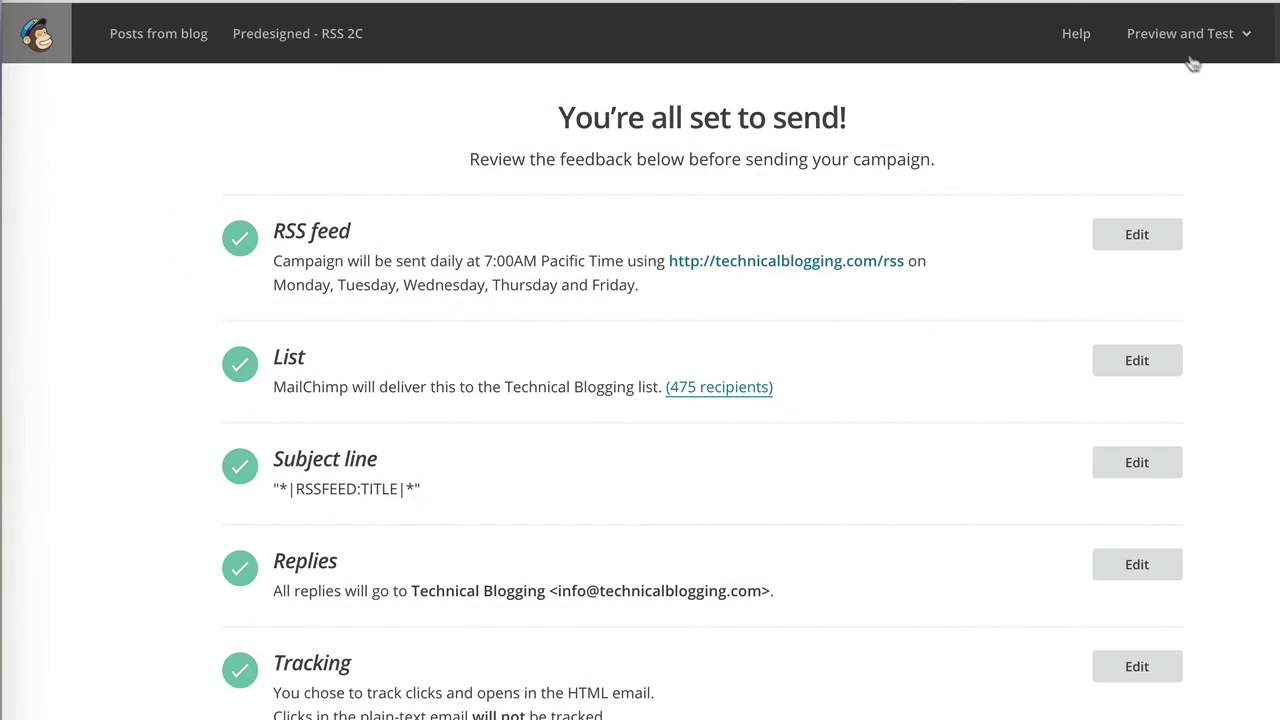
Send a test email of the campaign to the prefilled Gmail address and confirm it was sent.
click(1186, 52)
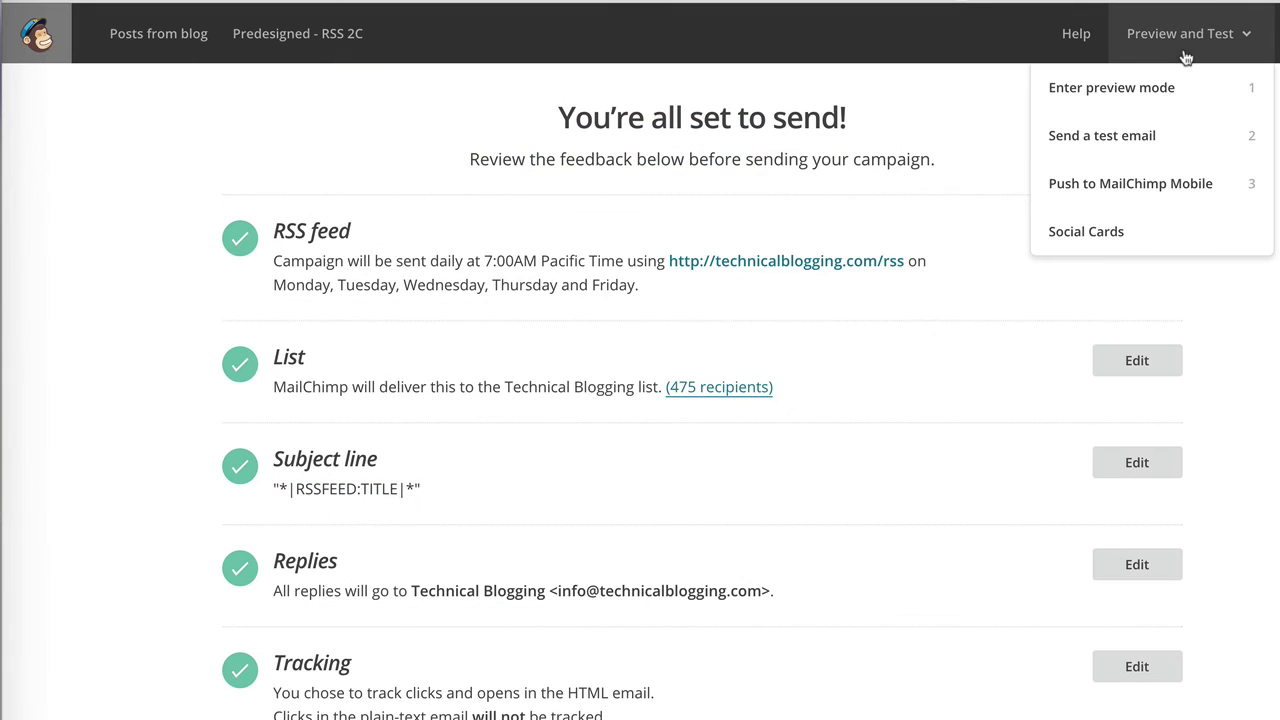
click(1138, 141)
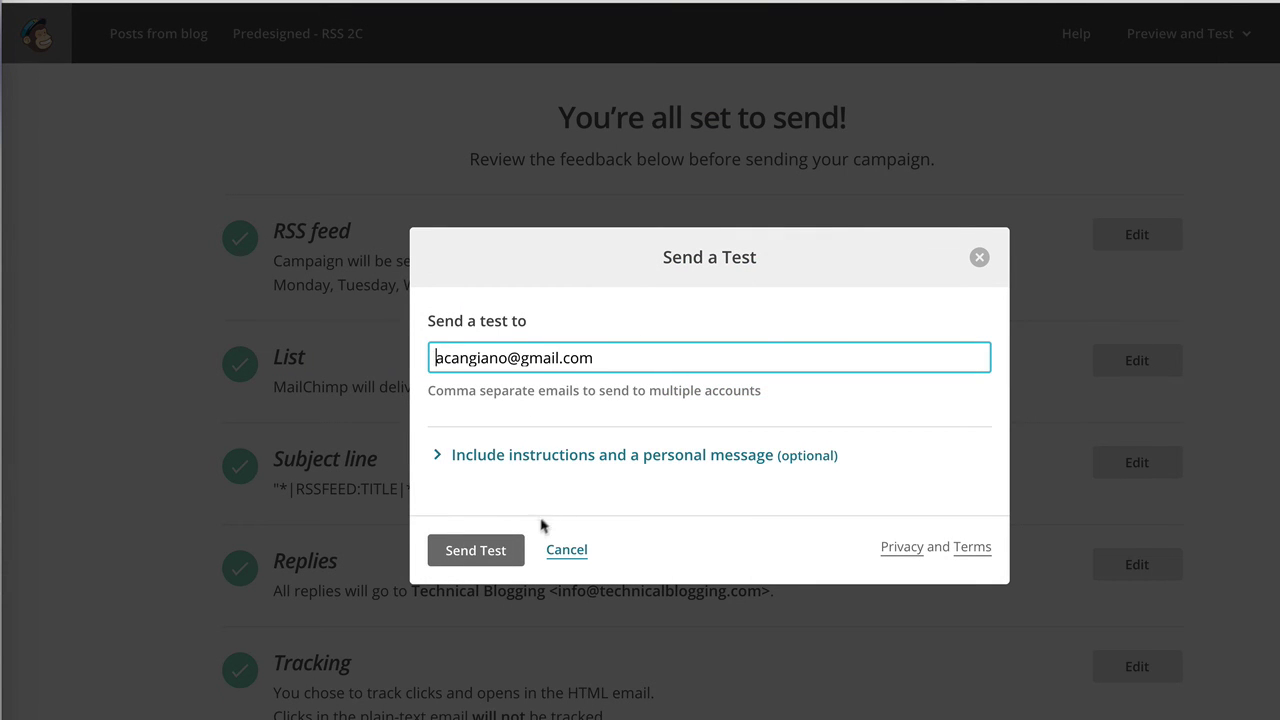
click(472, 552)
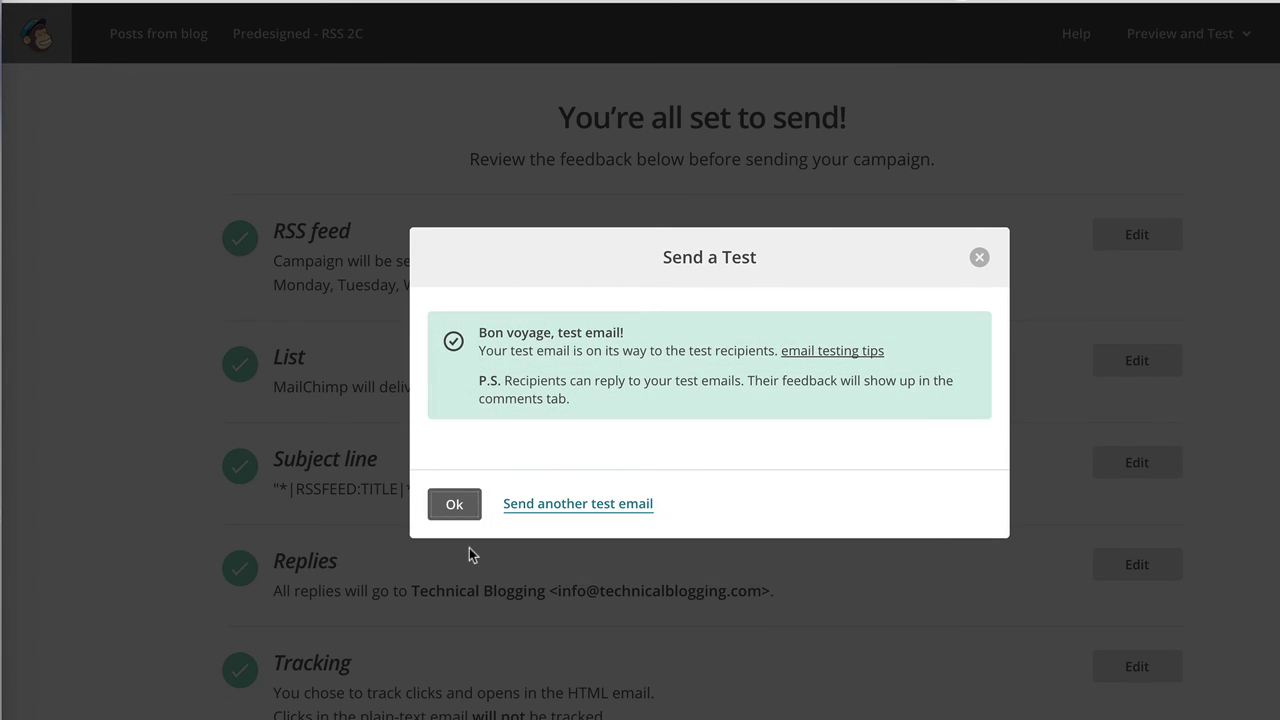
click(452, 506)
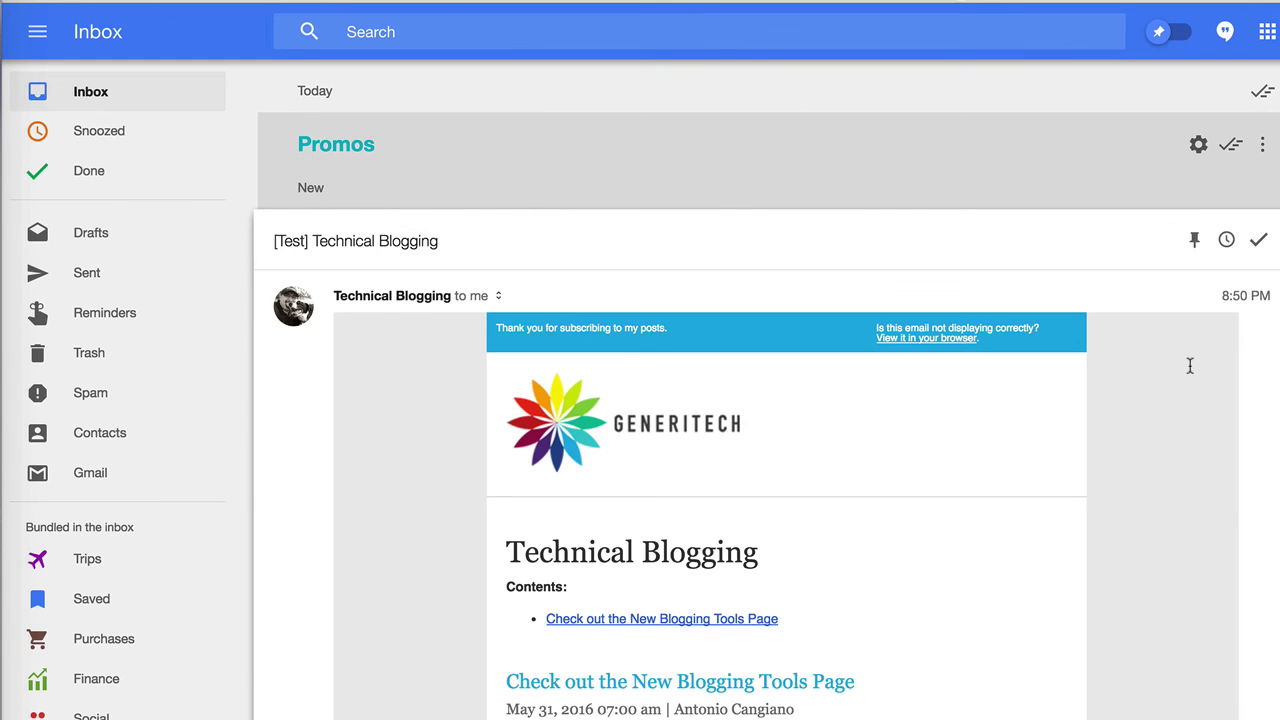
Scroll through the received '[Test] Technical Blogging' email in Inbox by Gmail.
scroll(1190, 366, down, 1)
scroll(1190, 366, down, 2)
scroll(1190, 366, up, 3)
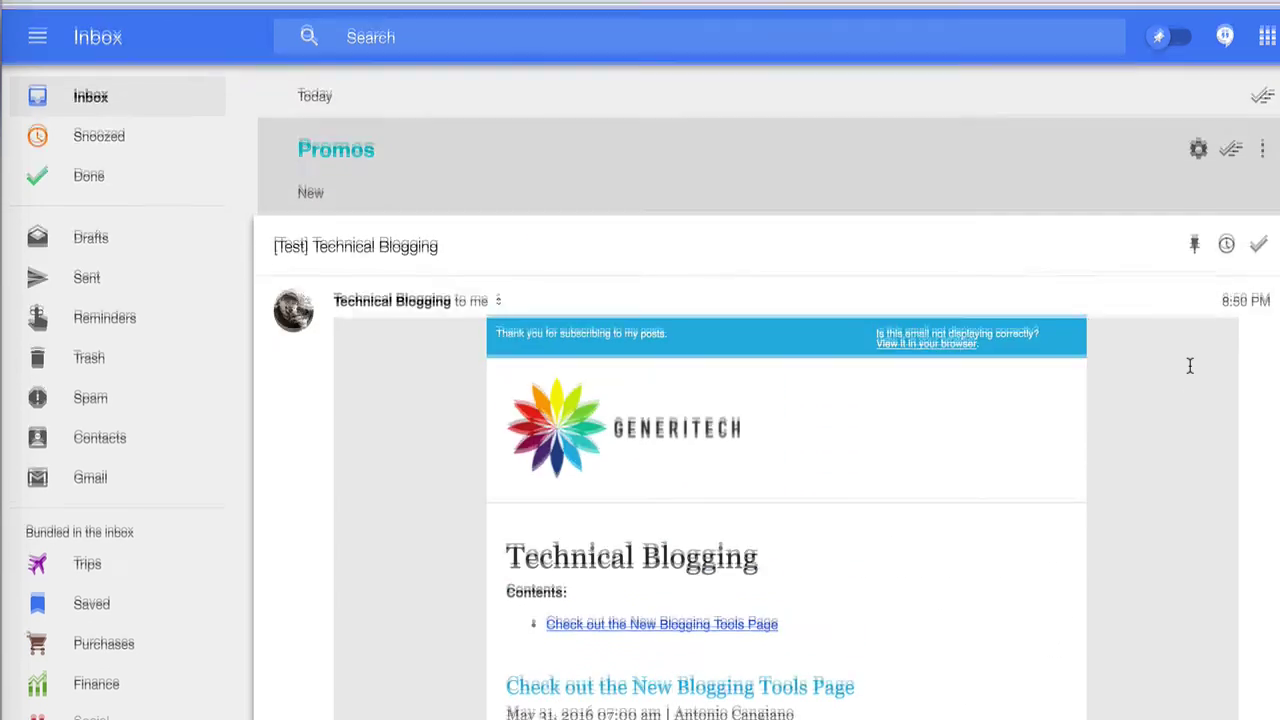
scroll(1190, 366, down, 4)
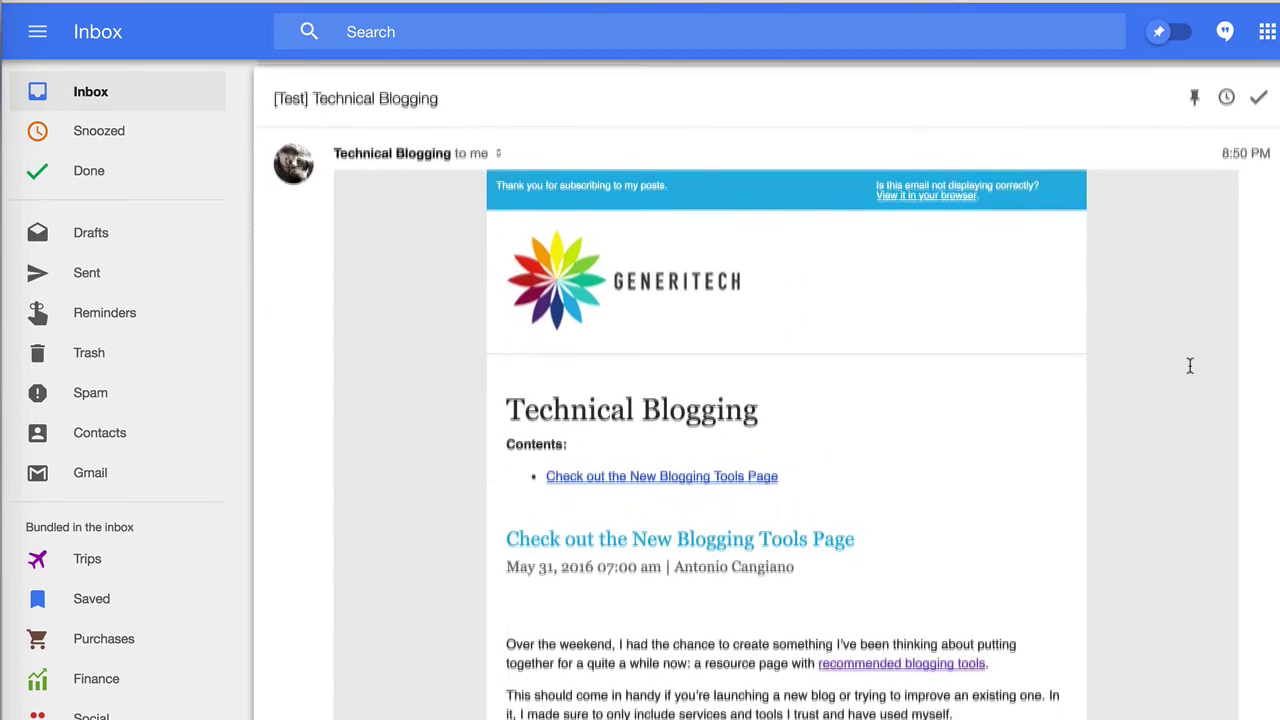